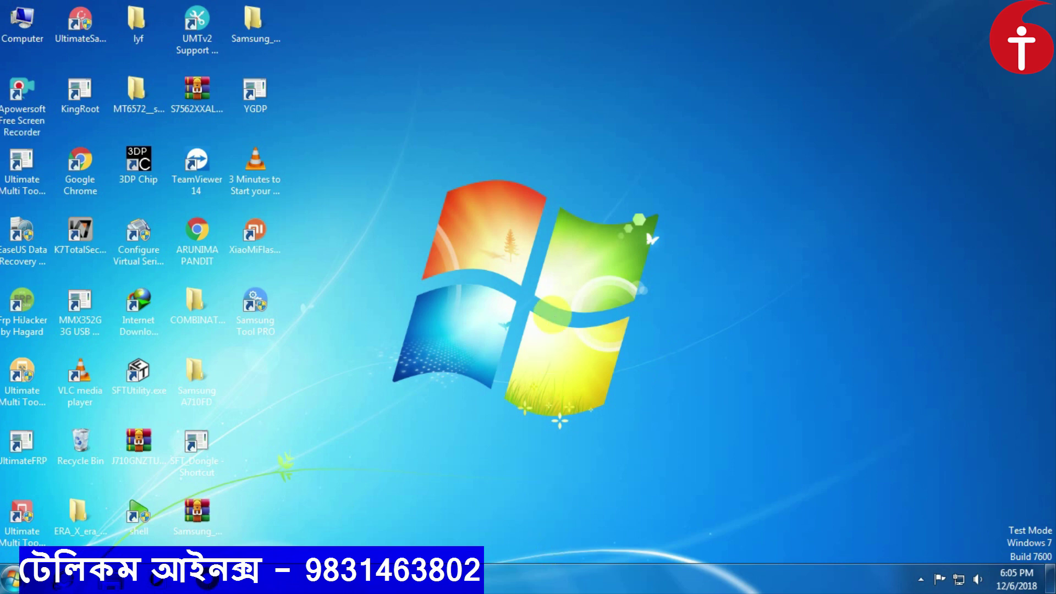
- Open Chrome and load the bookmarked "Index of pub/software/" download page
right_click(553, 315)
left_click(591, 361)
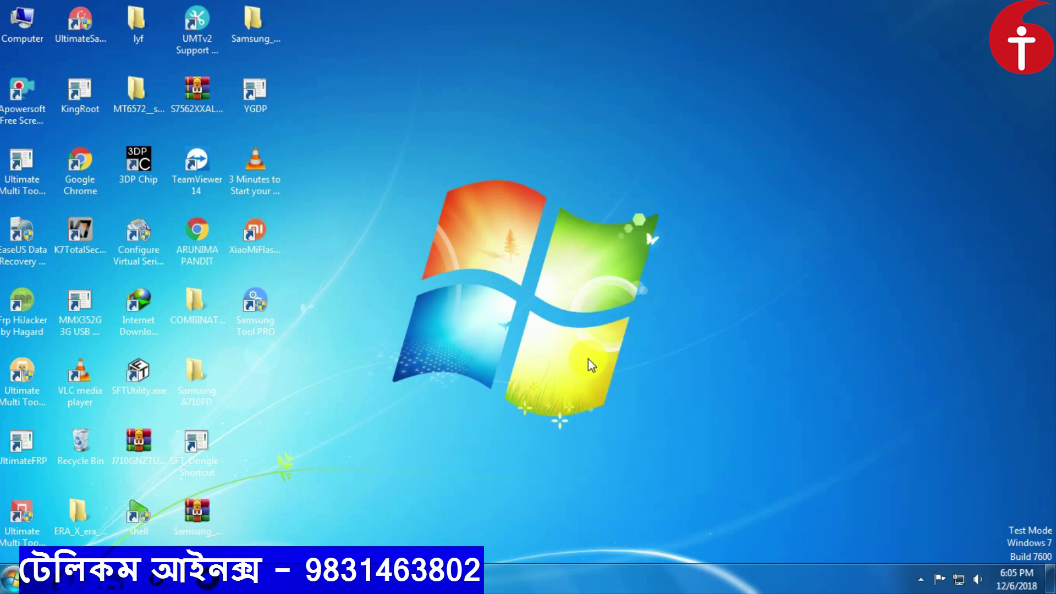
left_click(208, 578)
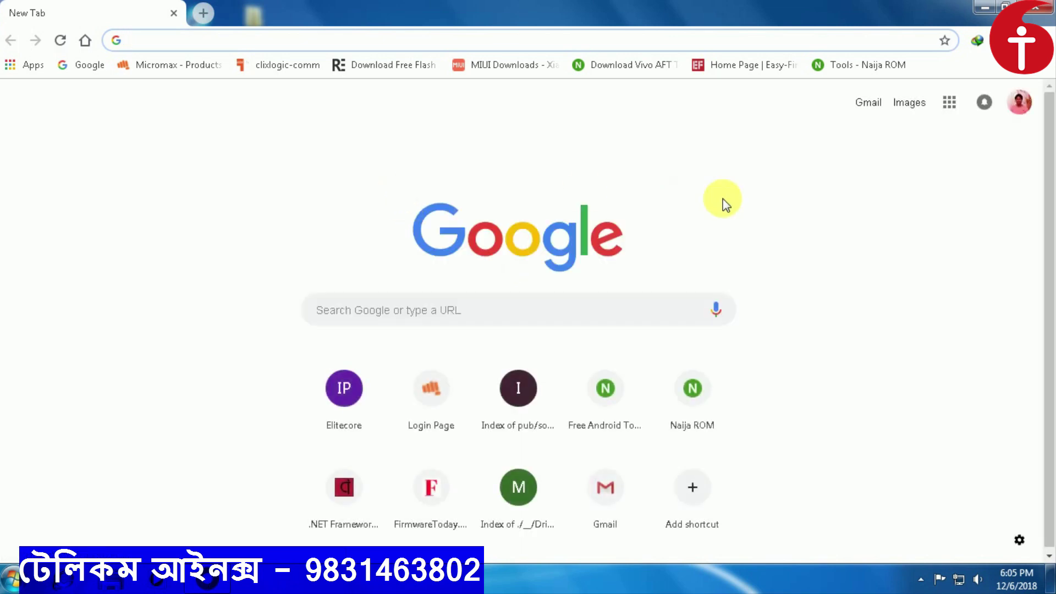
left_click(1039, 67)
left_click(1038, 69)
left_click(1040, 74)
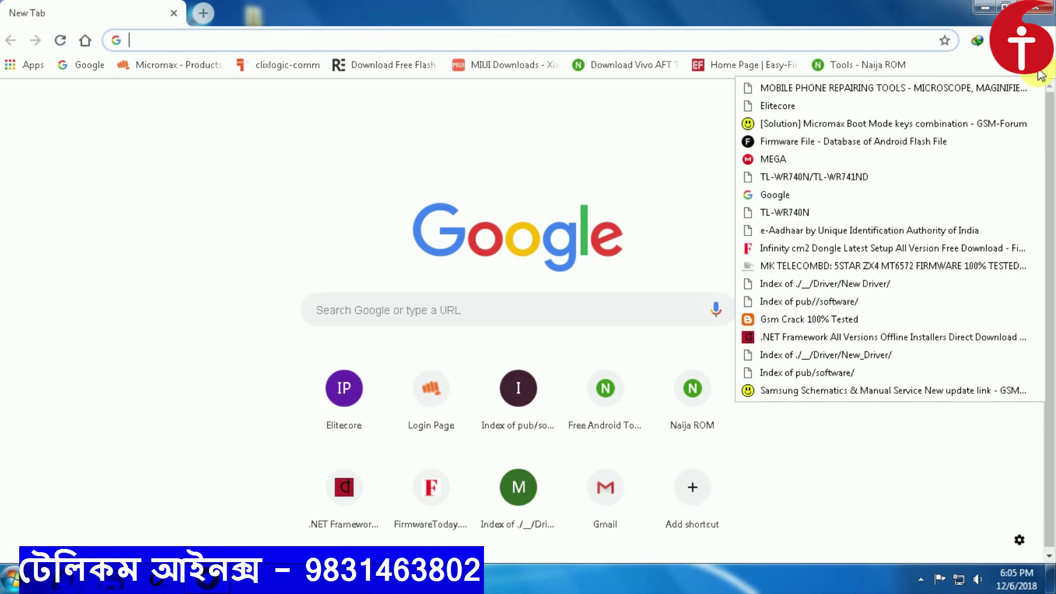
left_click(794, 372)
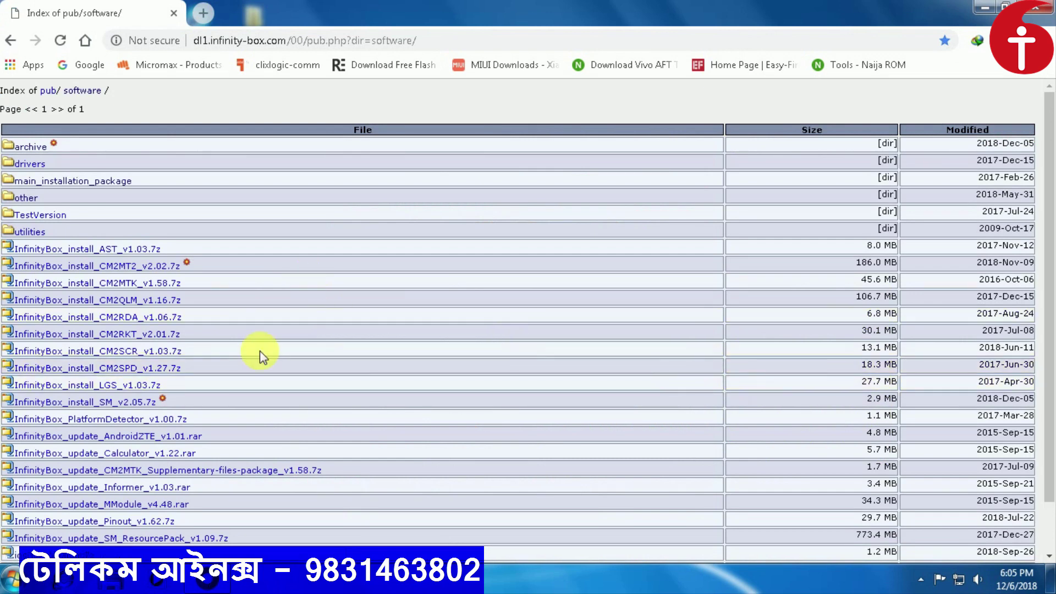
- Download InfinityBox_install_CM2MT2_v2.02.7z to the Compressed downloads folder and check the archive there
scroll(198, 275, "down", 3)
scroll(215, 329, "up", 3)
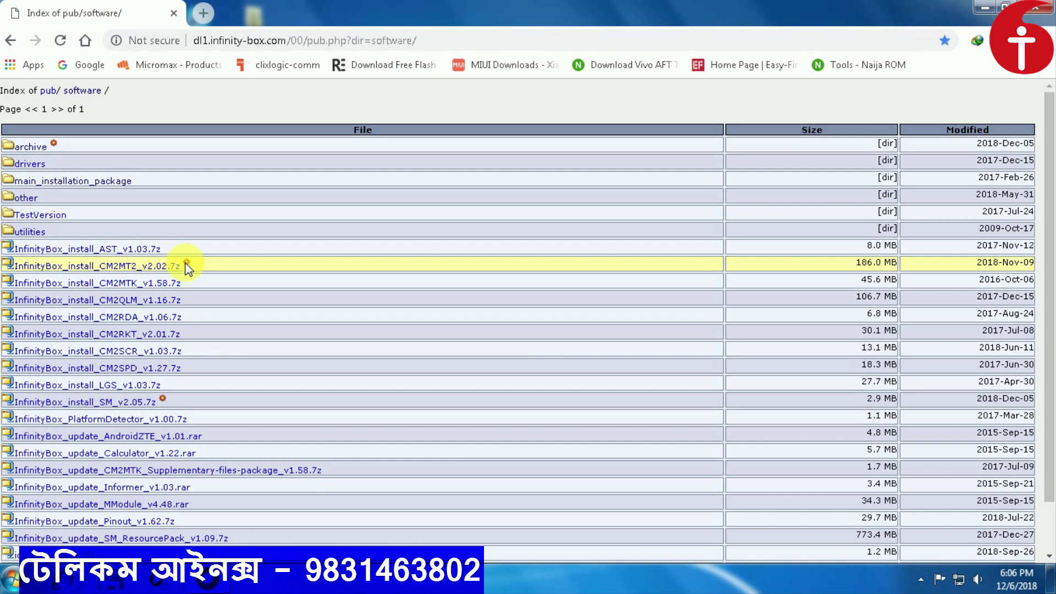
left_click(155, 269)
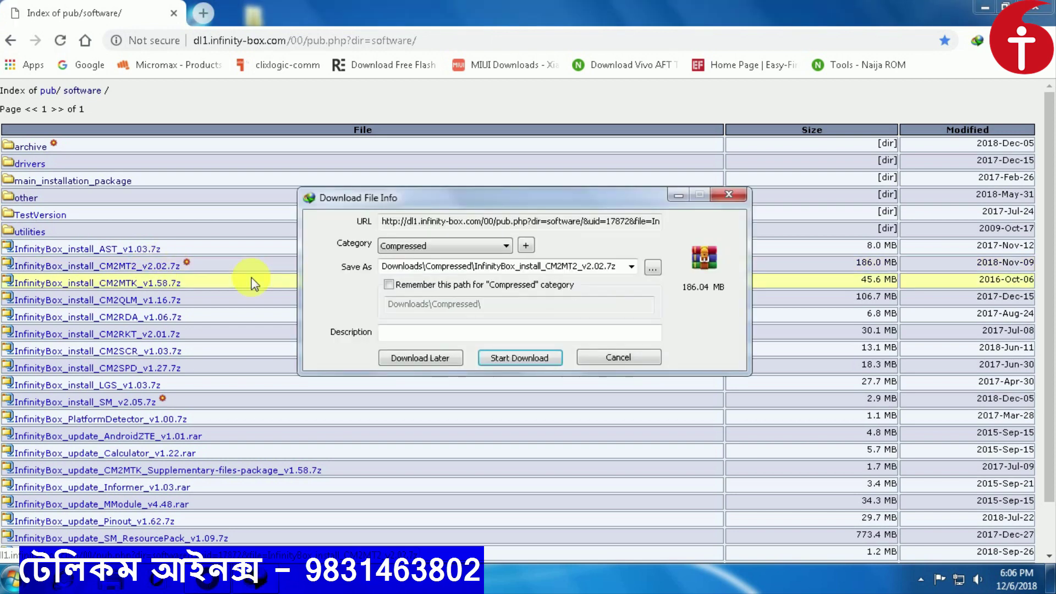
left_click(518, 356)
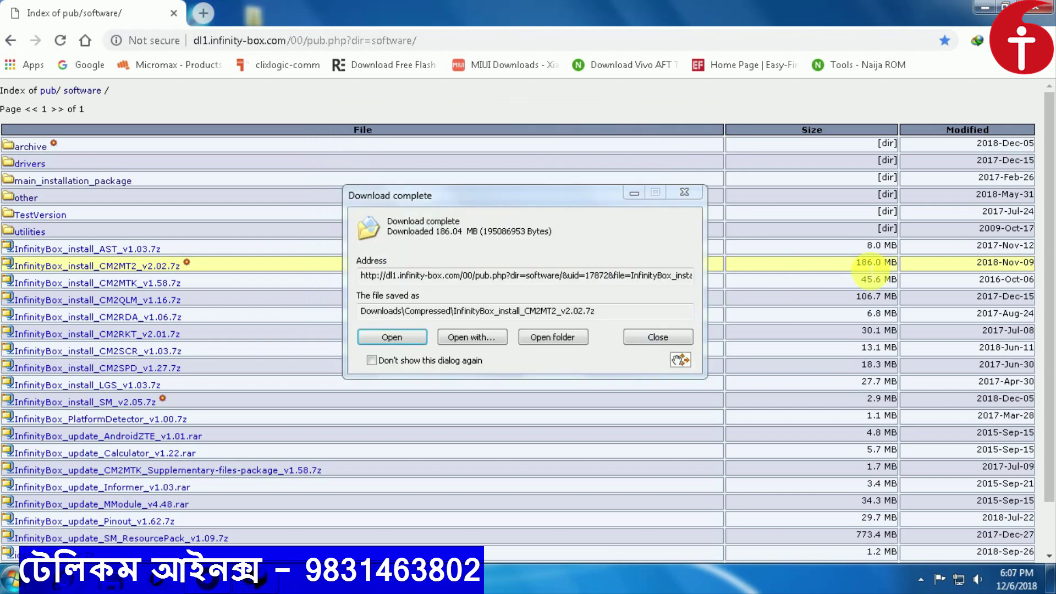
left_click(550, 337)
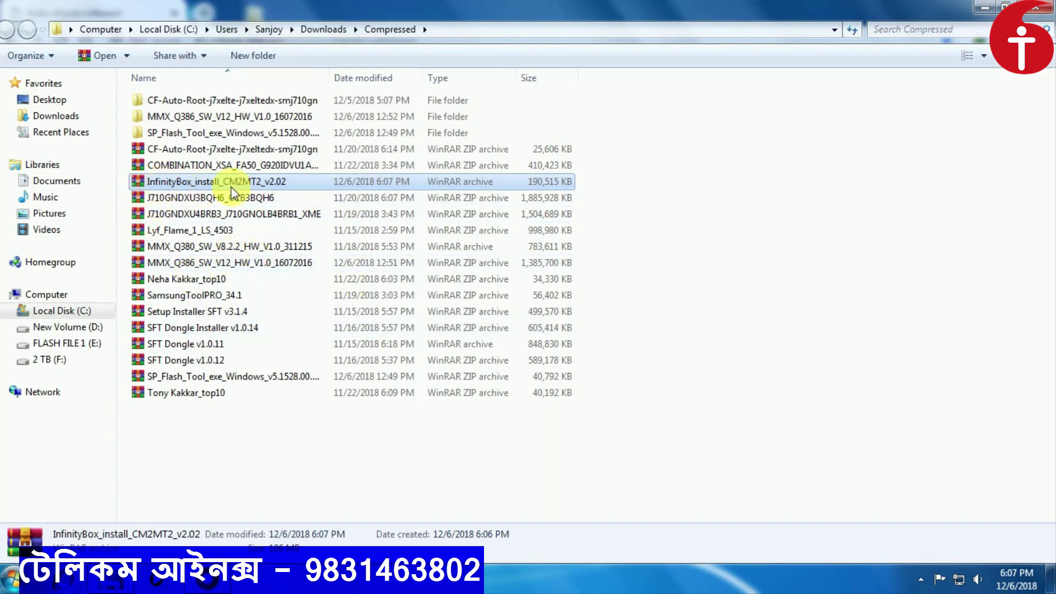
left_click(1033, 17)
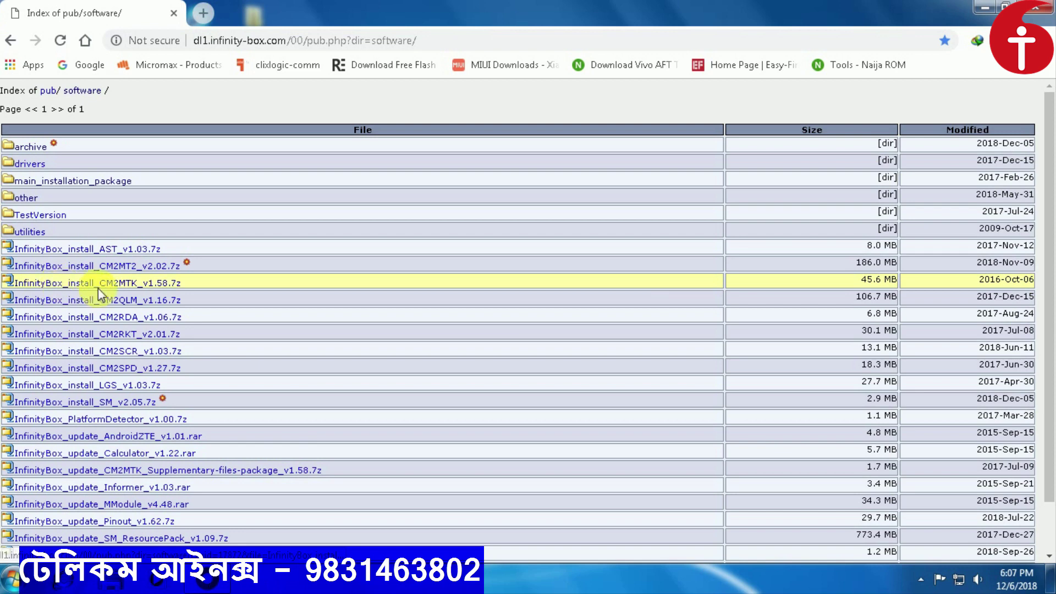
- Download InfinityBox_install_CM2MTK_v1.58.7z to the Compressed downloads folder and check the archive there
left_click(158, 285)
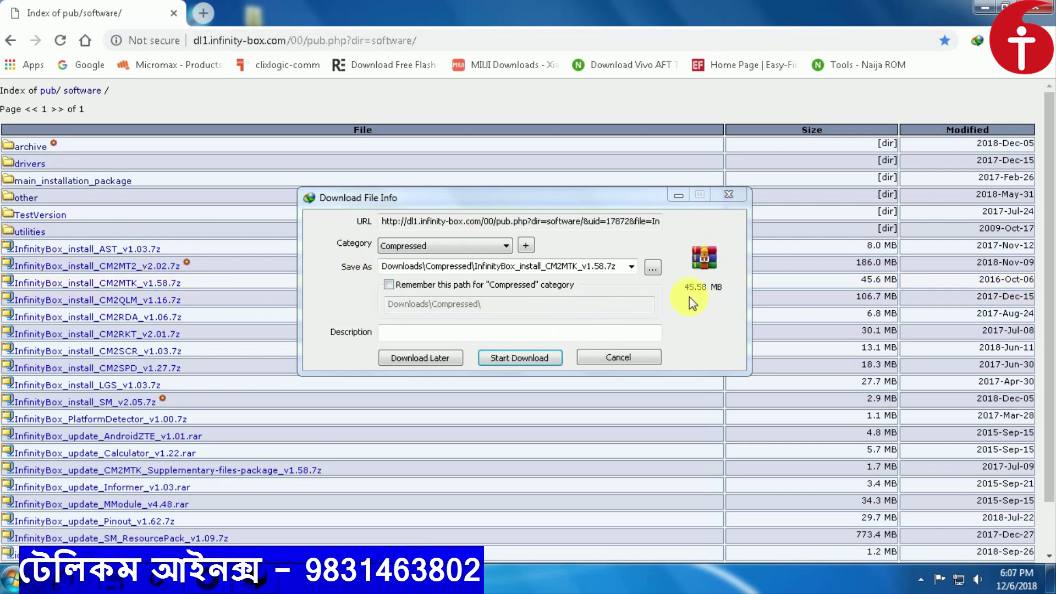
left_click(524, 357)
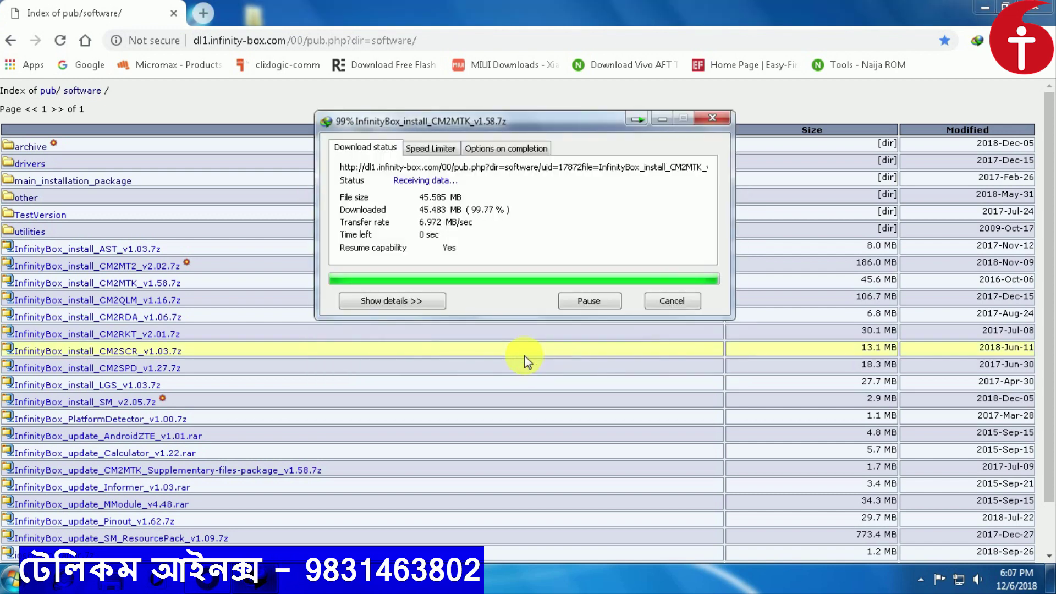
left_click(542, 338)
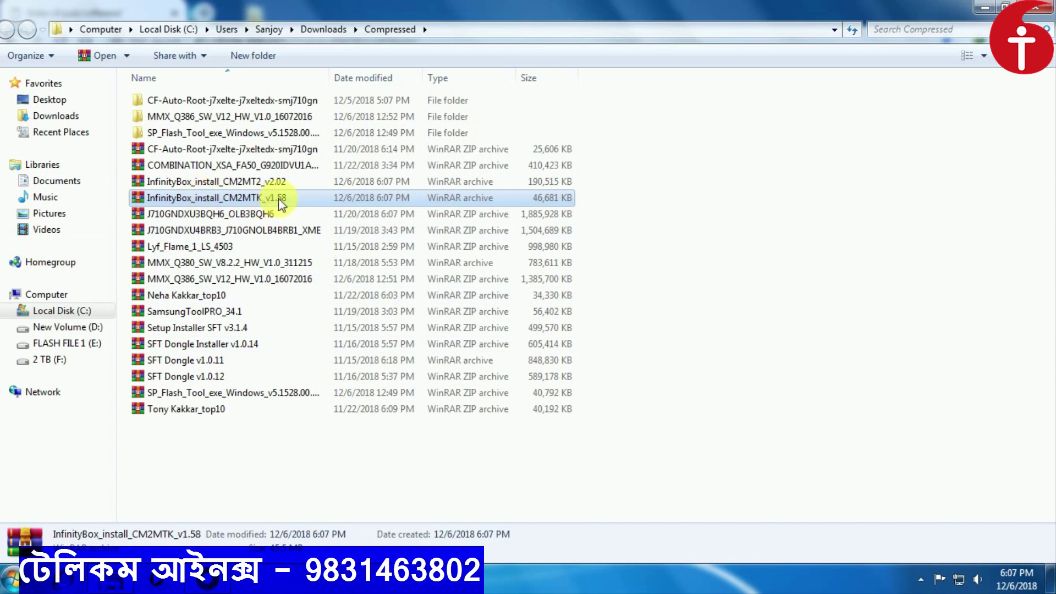
left_click(1046, 8)
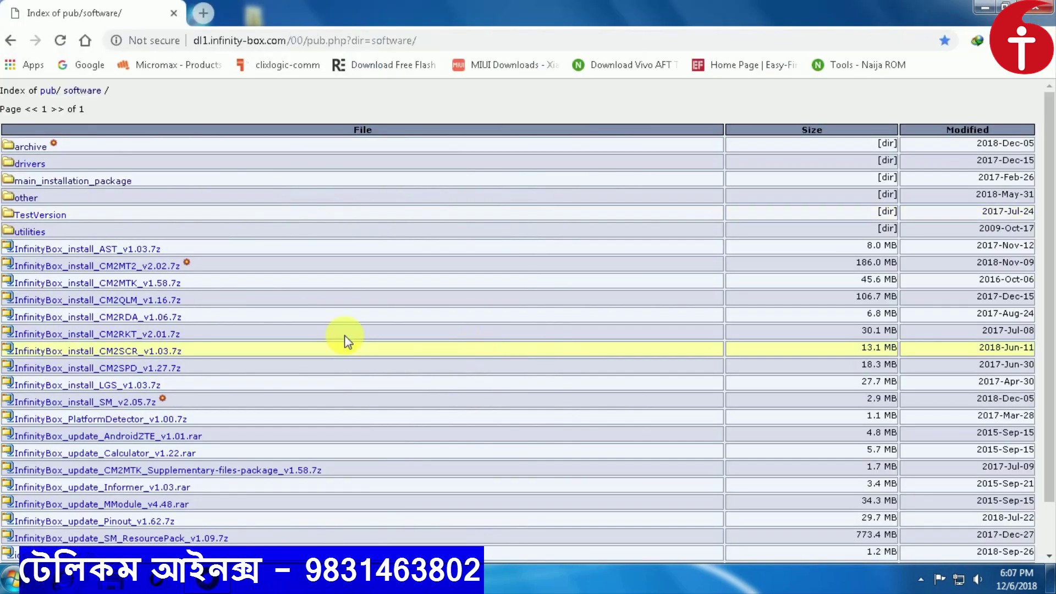
- Download InfinityBox_install_CM2SPD_v1.27.7z to the Compressed downloads folder and dismiss the completion dialog
left_click(130, 370)
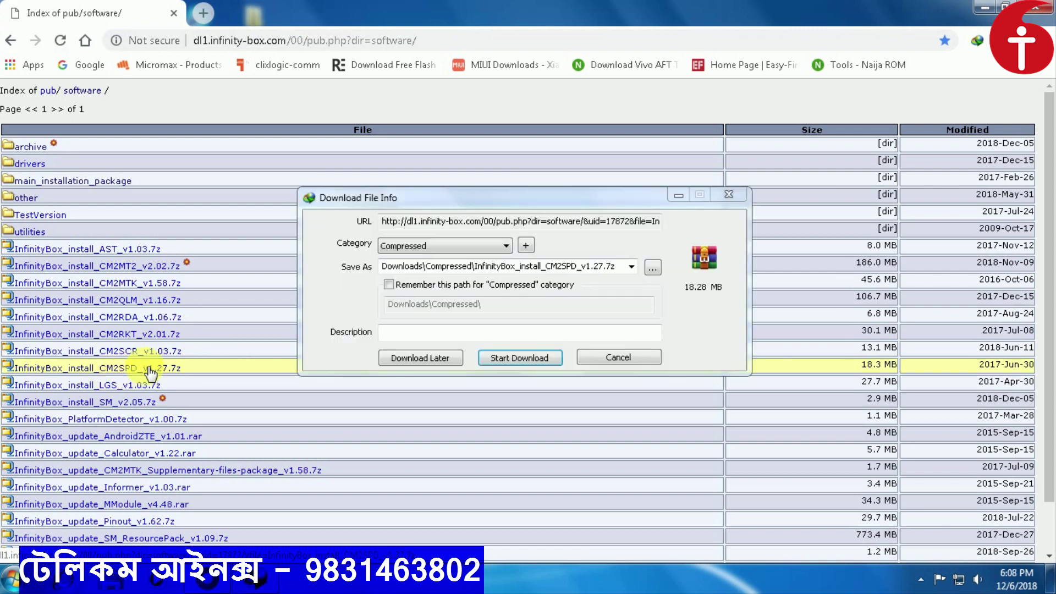
left_click(521, 360)
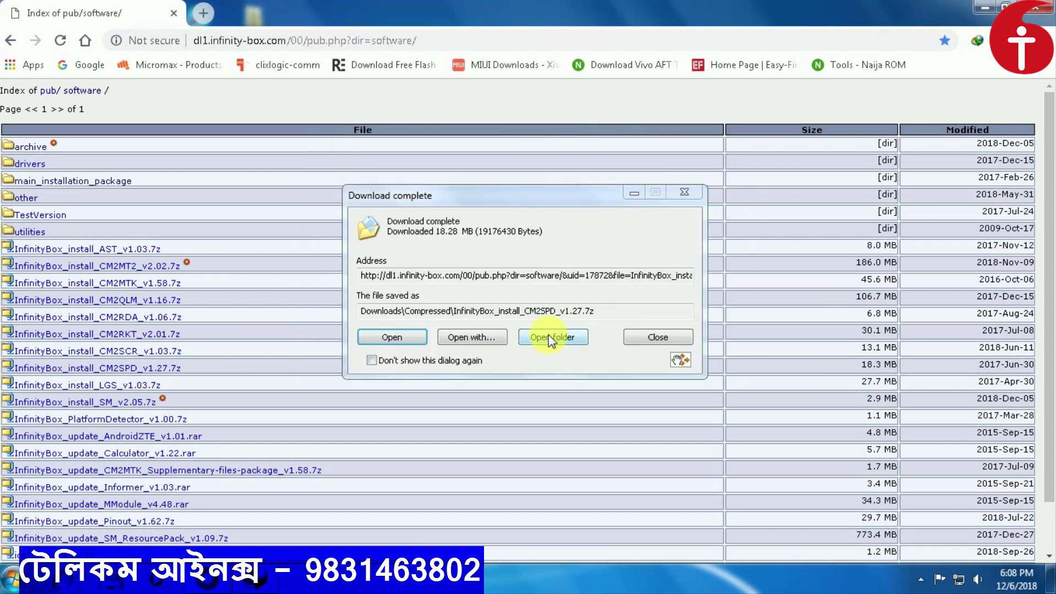
left_click(655, 339)
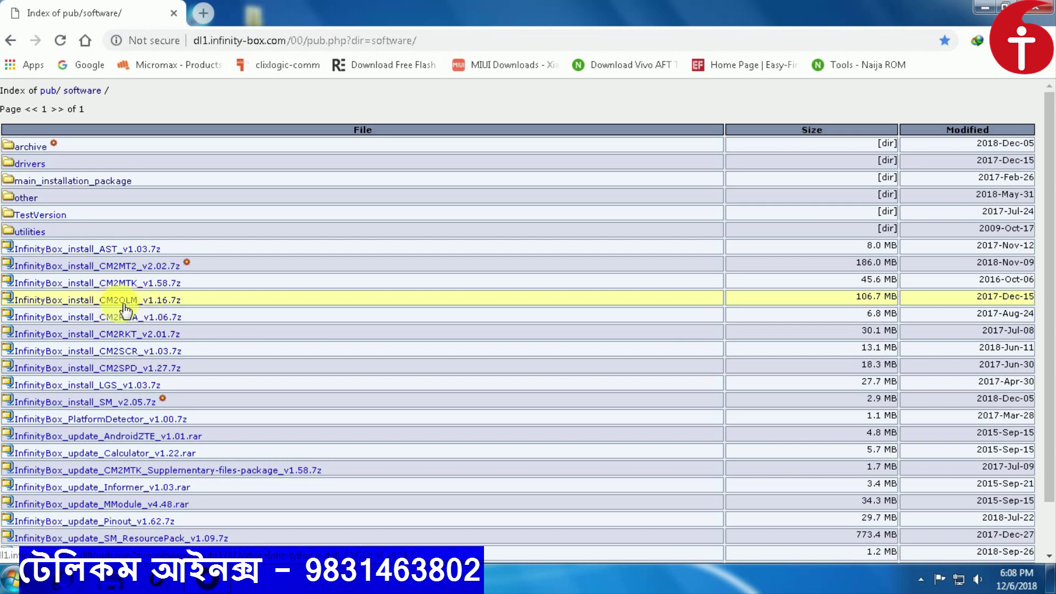
- Download InfinityBox_install_CM2QLM_v1.16.7z and open the folder where it is saved
left_click(158, 300)
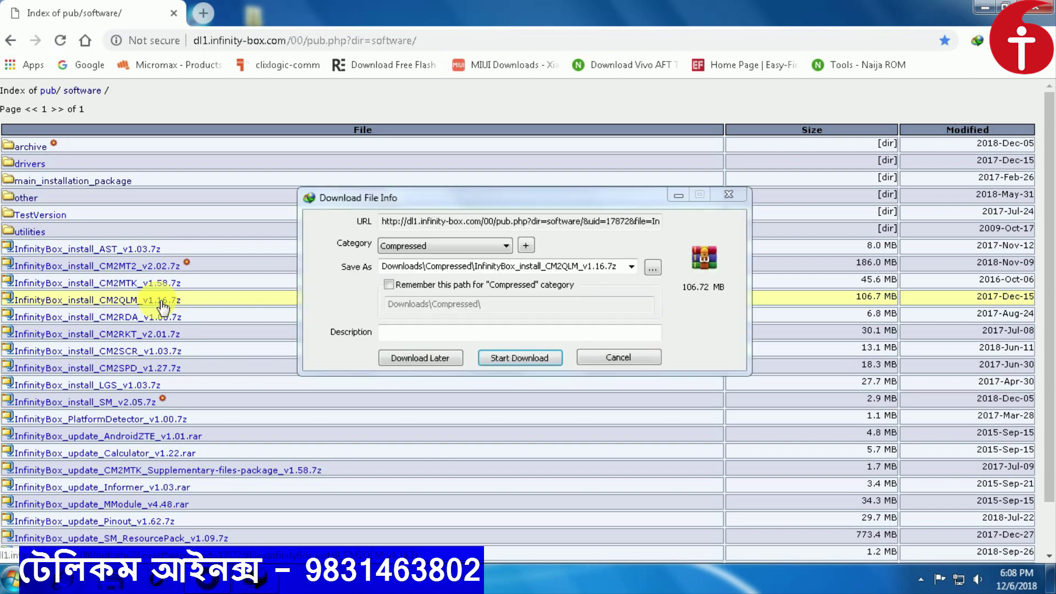
left_click(507, 359)
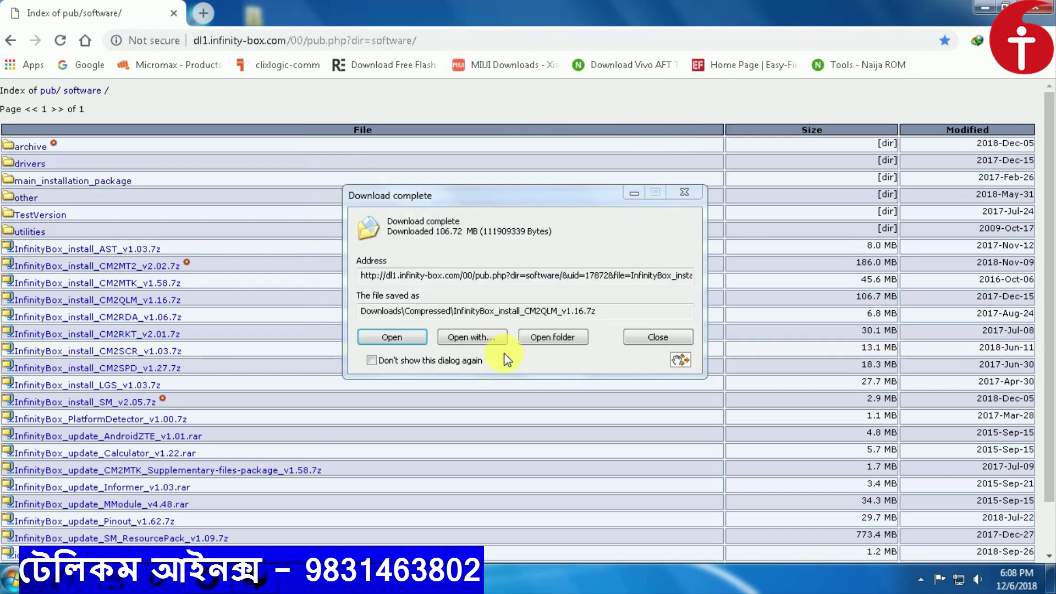
left_click(549, 337)
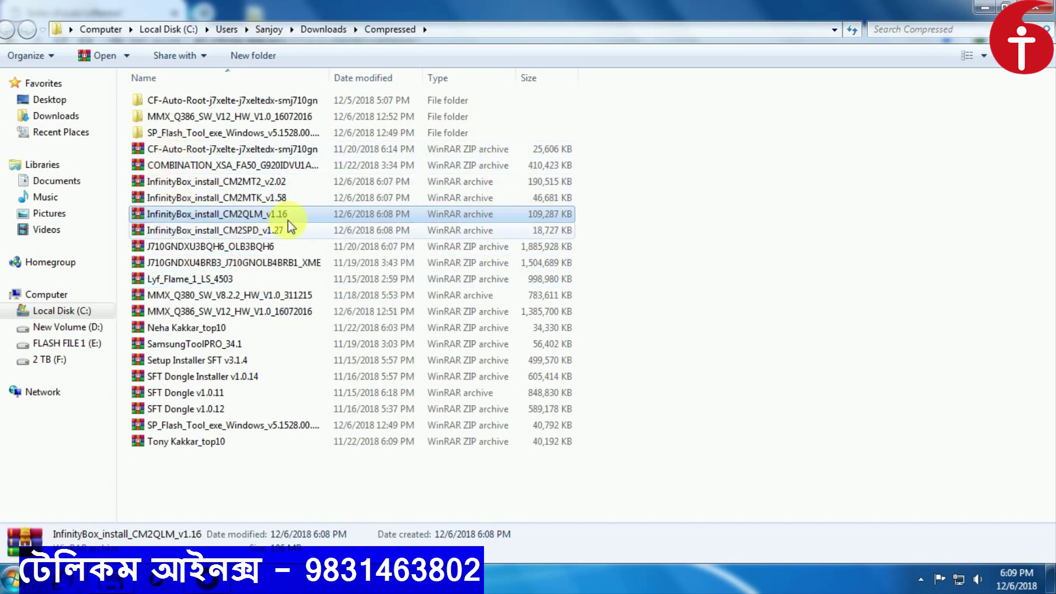
- Extract the InfinityBox CM2MT2, CM2MTK, CM2QLM and CM2SPD archives, each into a folder named after its archive
right_click(227, 184)
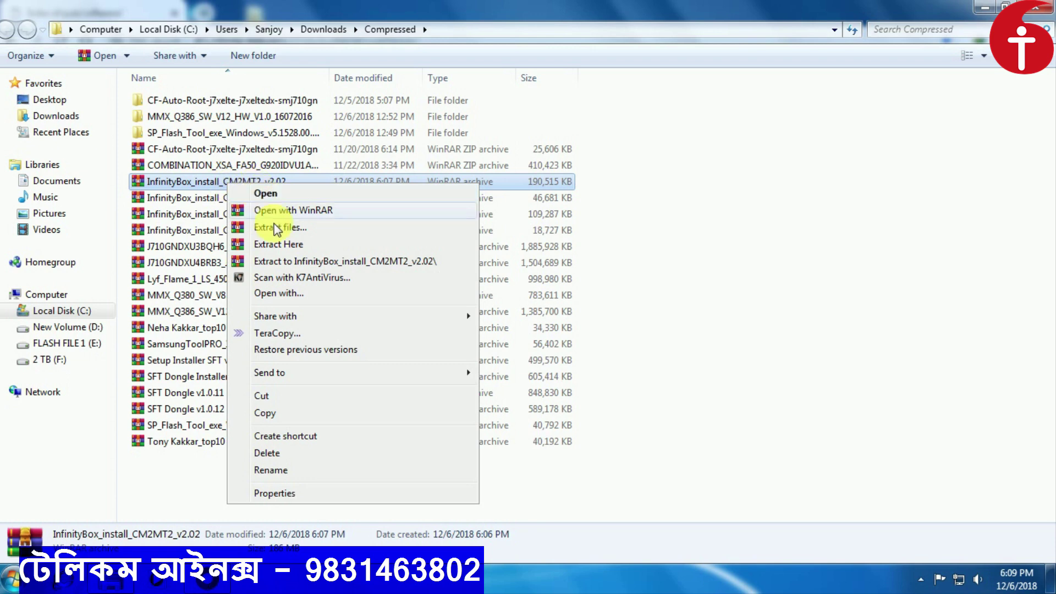
left_click(281, 261)
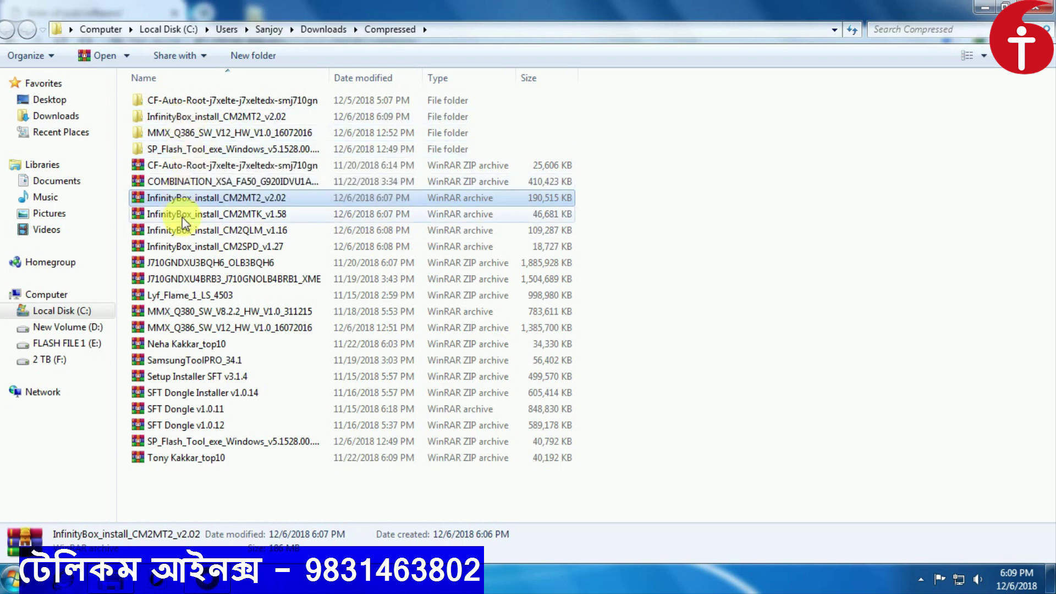
right_click(240, 213)
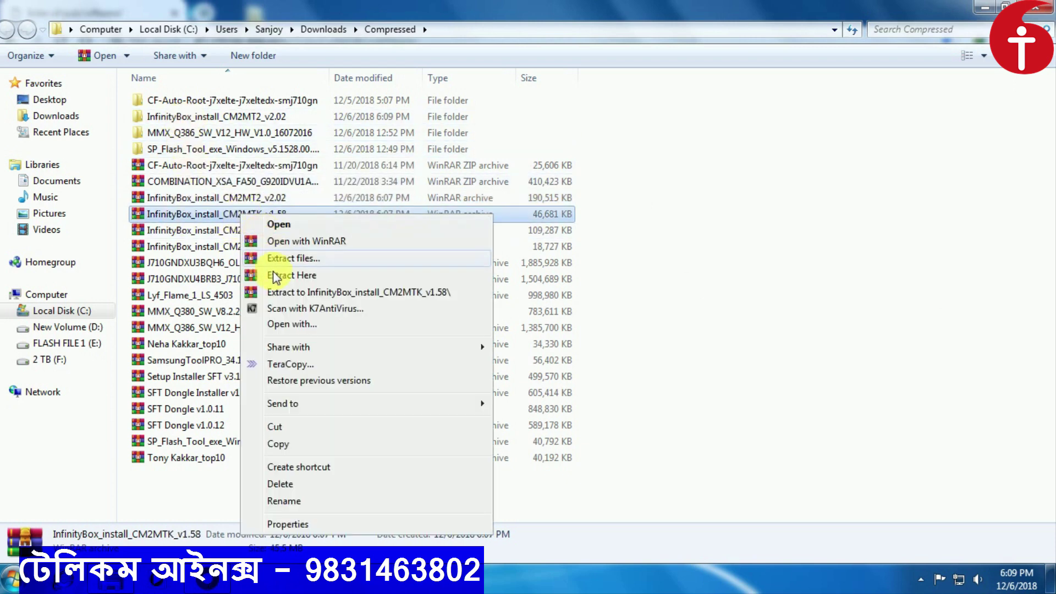
left_click(274, 292)
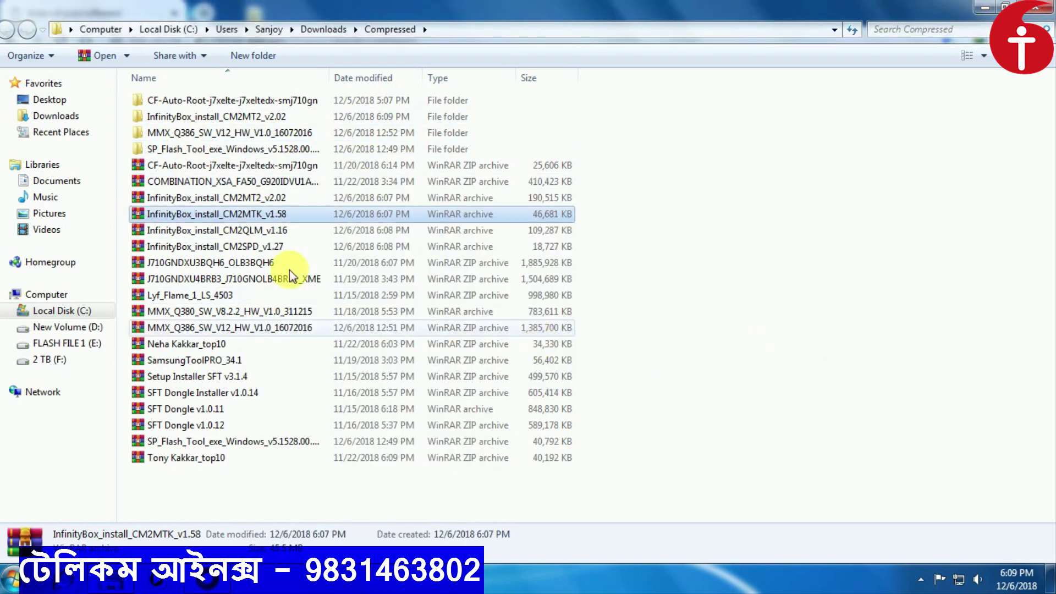
right_click(221, 245)
left_click(244, 319)
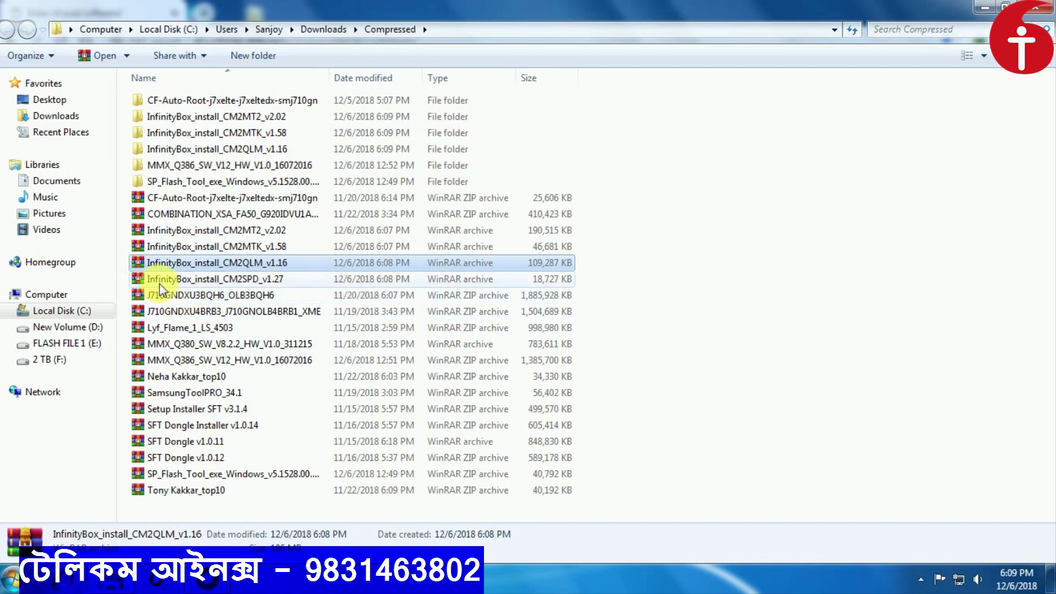
right_click(244, 282)
left_click(284, 320)
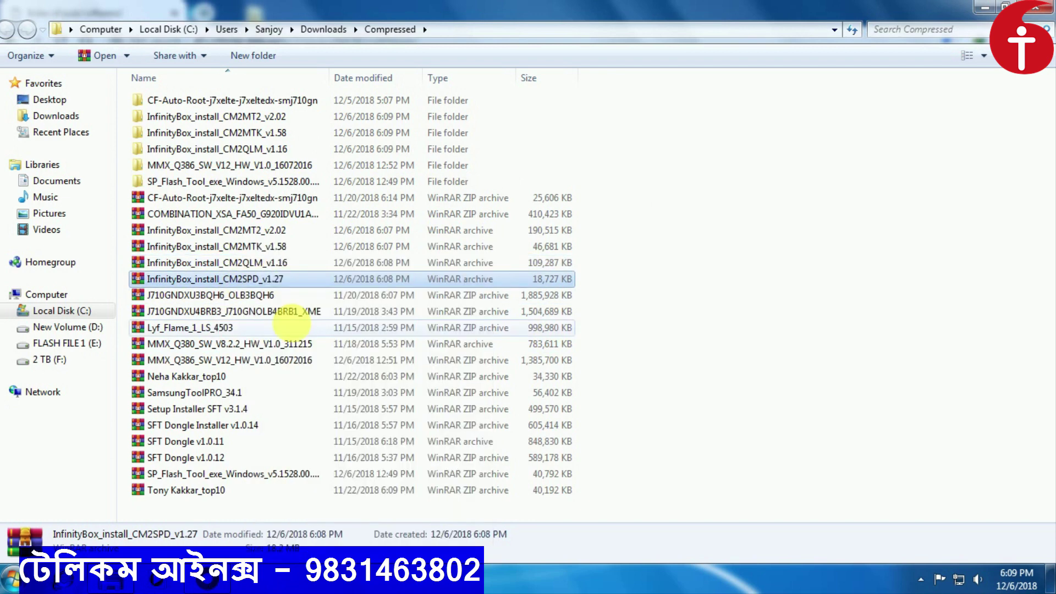
left_click(730, 378)
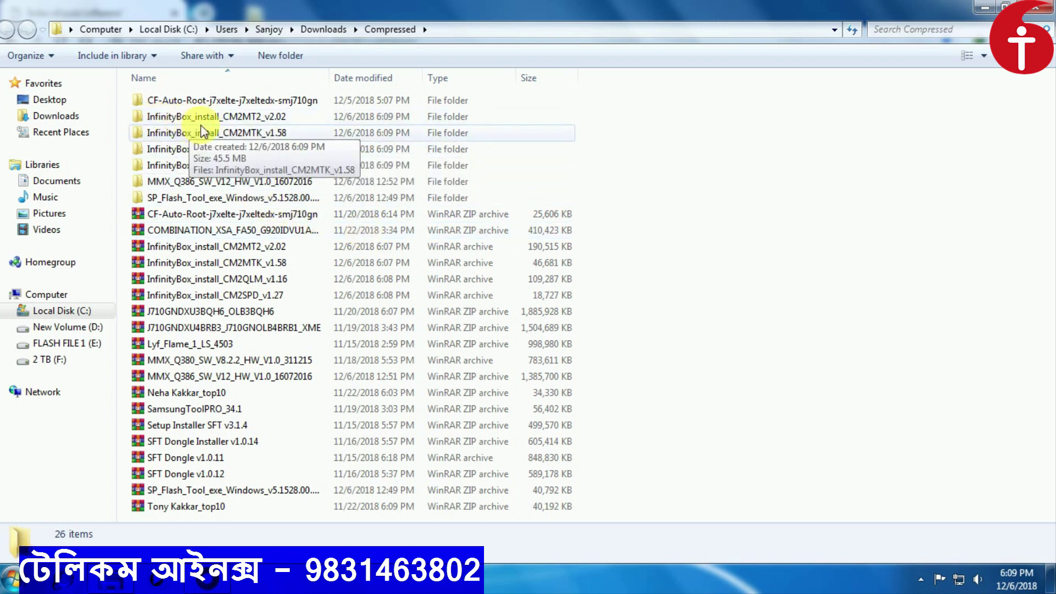
- Run the InfinityBox CM2MT2 v2.02 installer from its extracted folder, accept the license and install with the default components
double_click(219, 118)
double_click(194, 107)
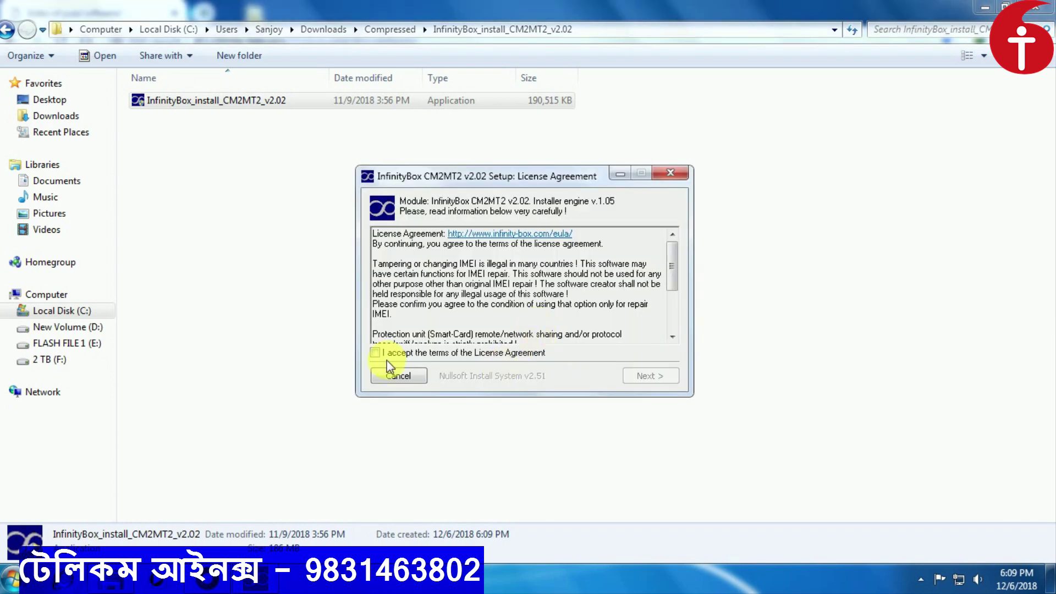
left_click(380, 353)
left_click(648, 376)
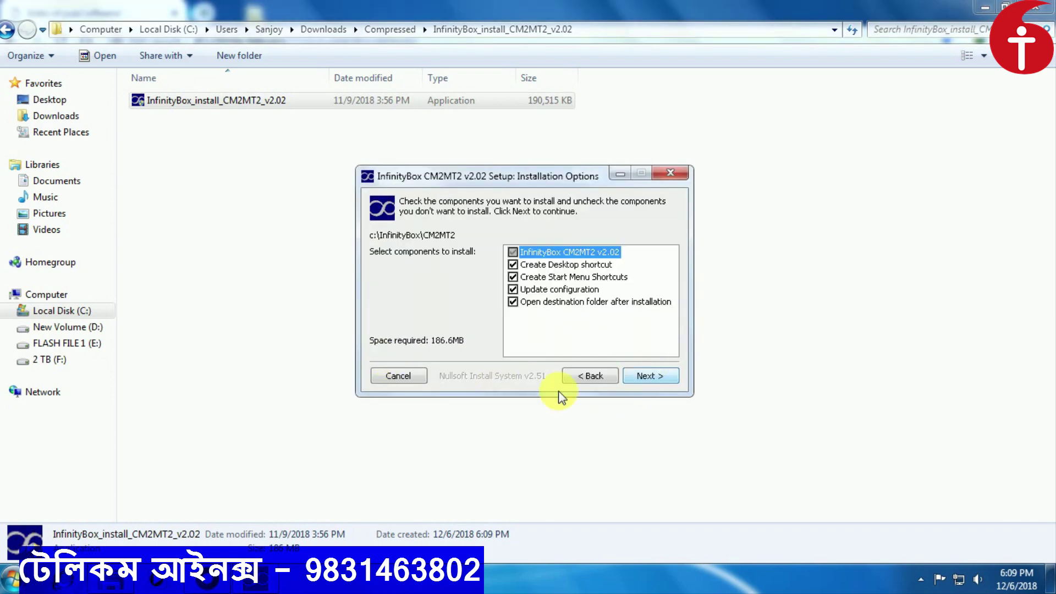
left_click(642, 378)
left_click(642, 378)
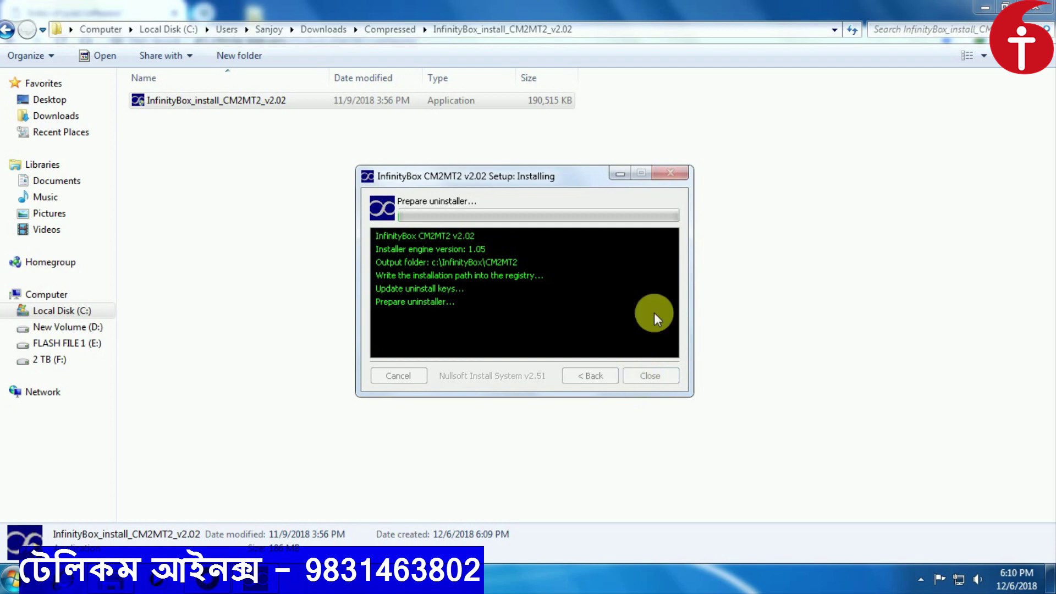
- Minimize the folder and browser windows to show the desktop, and close the CM2MT2 program folder once the installation opens it
left_click(981, 8)
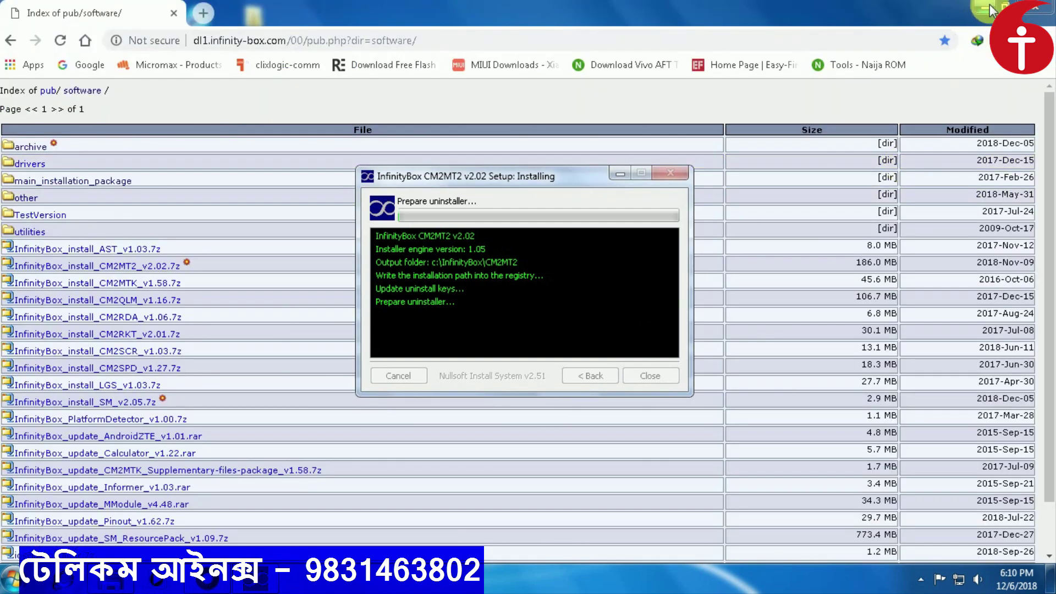
left_click(983, 8)
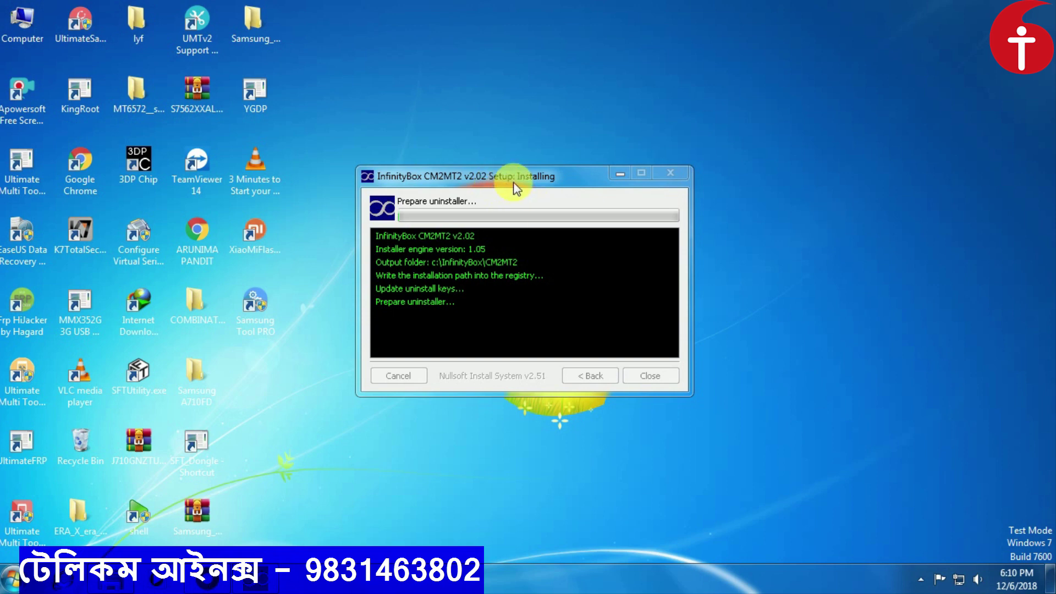
right_click(767, 236)
left_click(796, 279)
right_click(767, 242)
left_click(795, 281)
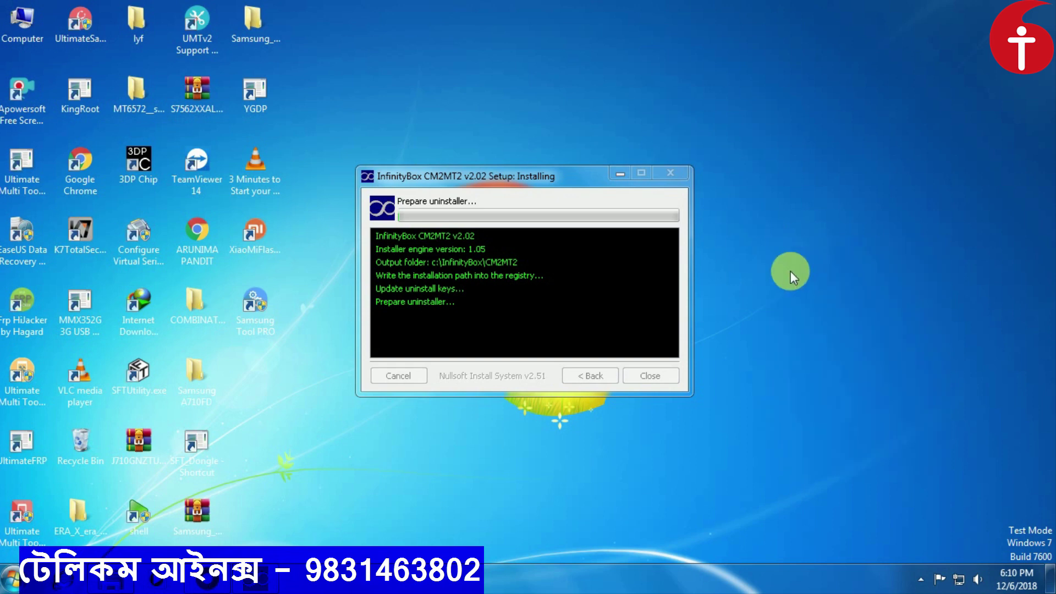
right_click(747, 218)
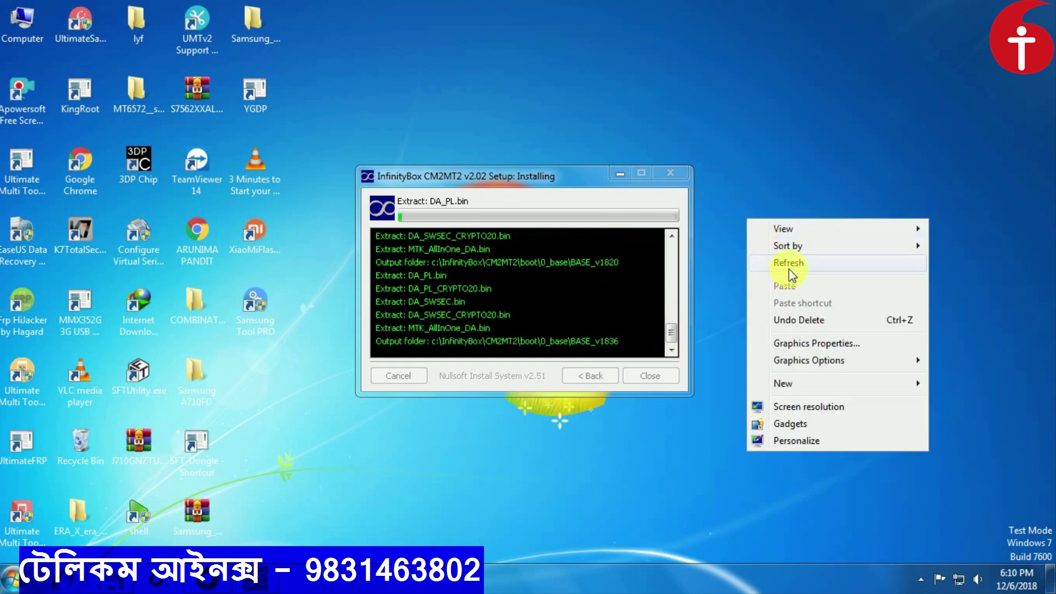
left_click(789, 268)
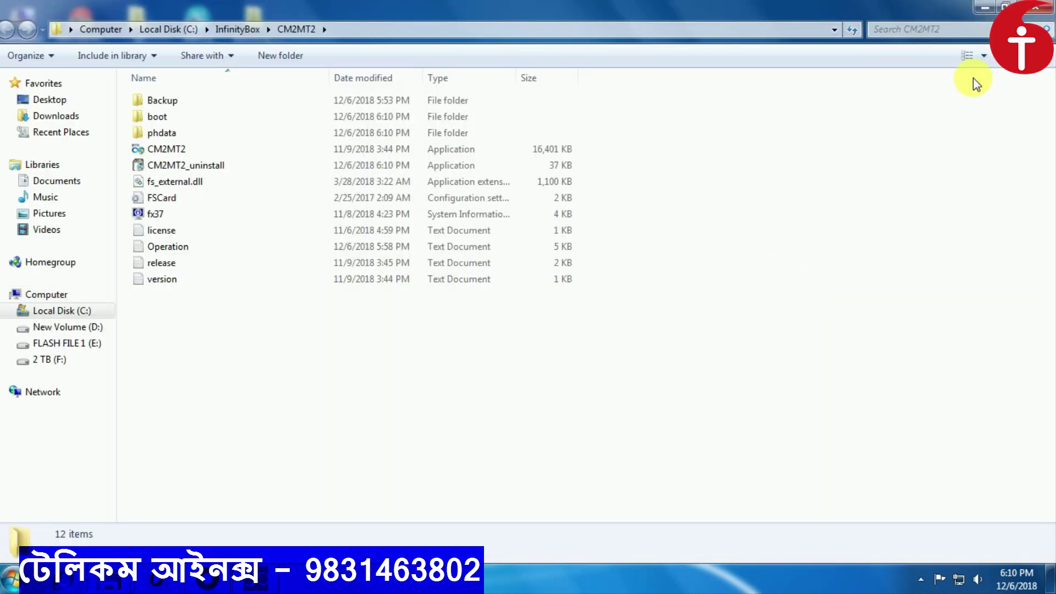
left_click(1034, 15)
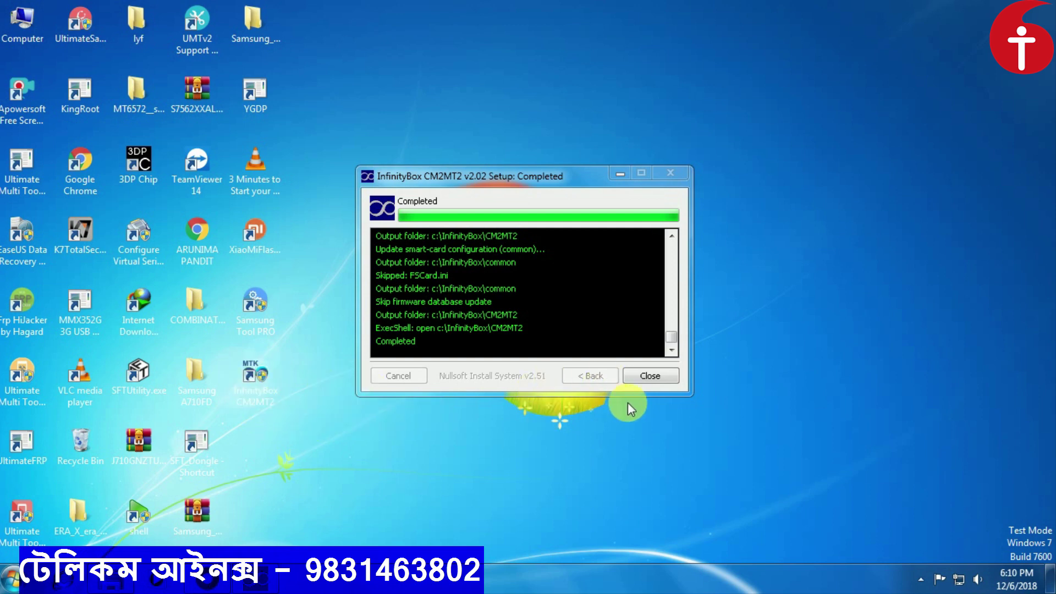
- Close the completed CM2MT2 setup and return to the Compressed folder holding the extracted InfinityBox folders
left_click(648, 376)
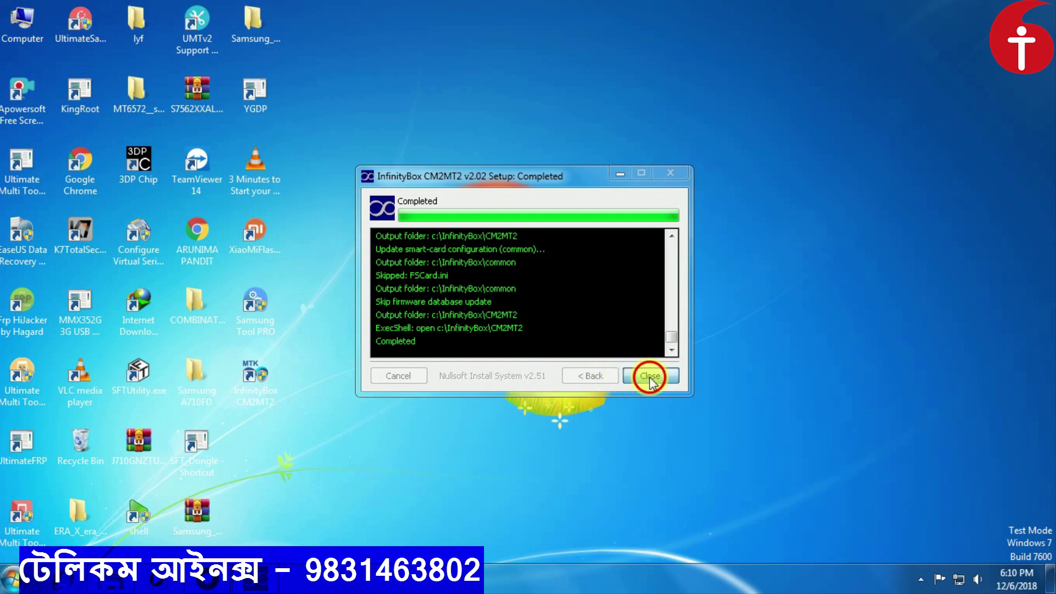
left_click(102, 578)
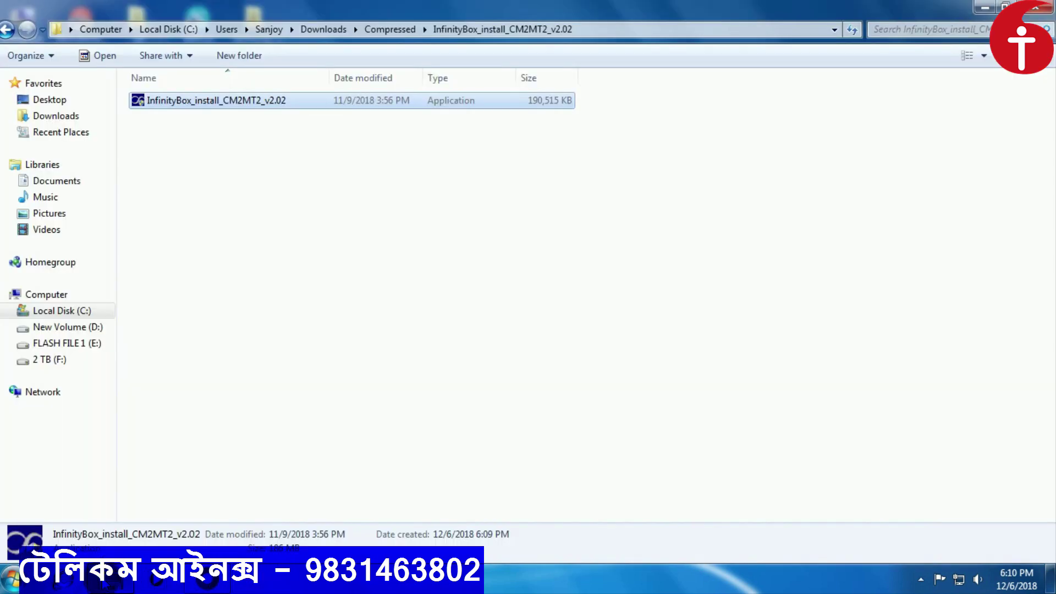
left_click(324, 280)
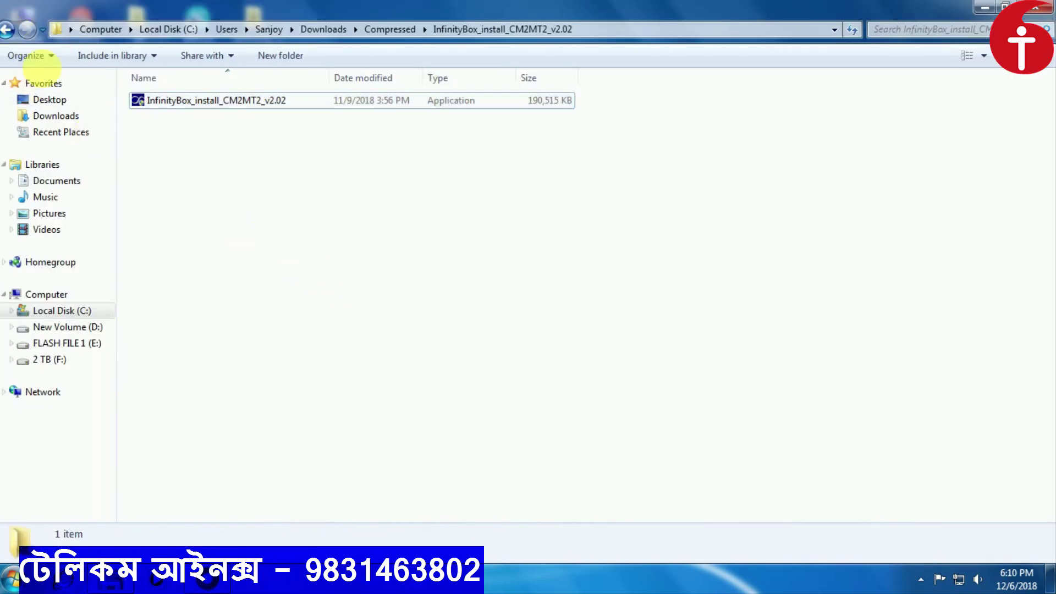
left_click(9, 30)
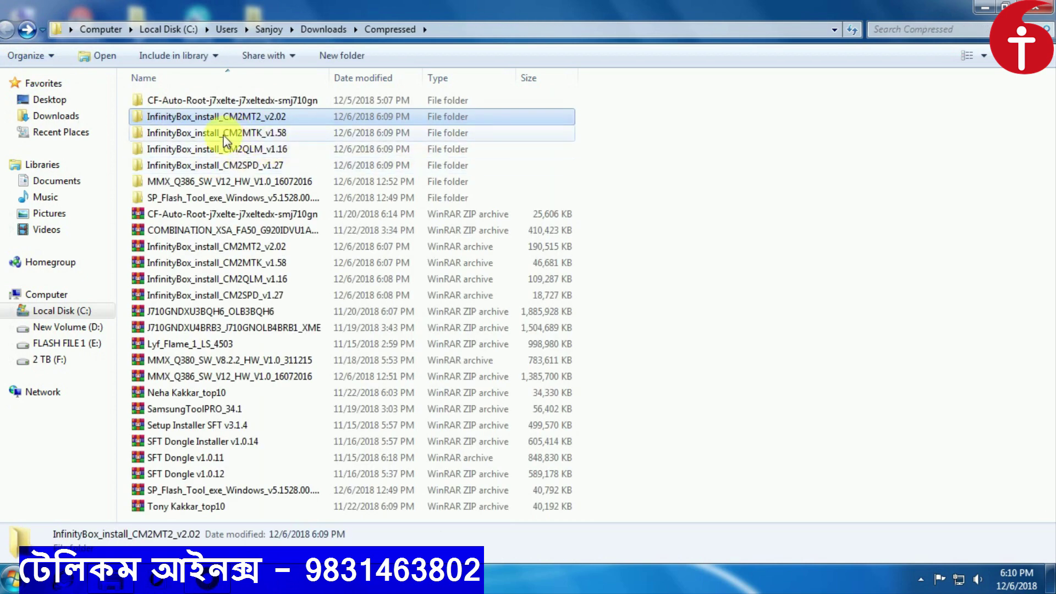
- Install InfinityBox CM2MTK v1.58 from its extracted folder, accepting the license and default components, and close its program folder and setup
double_click(270, 135)
double_click(203, 104)
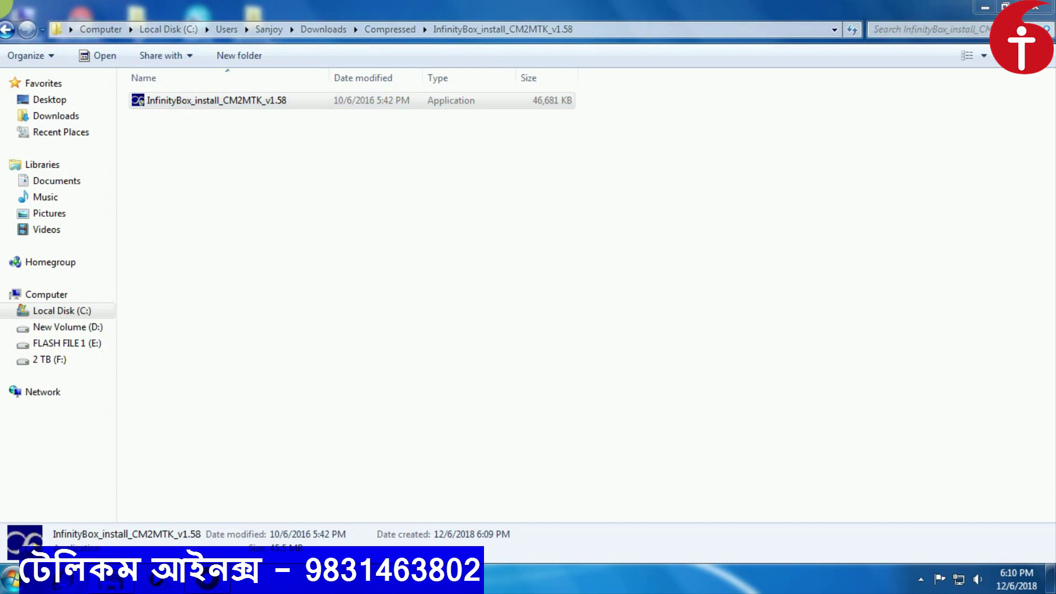
left_click(408, 353)
left_click(638, 375)
left_click(638, 377)
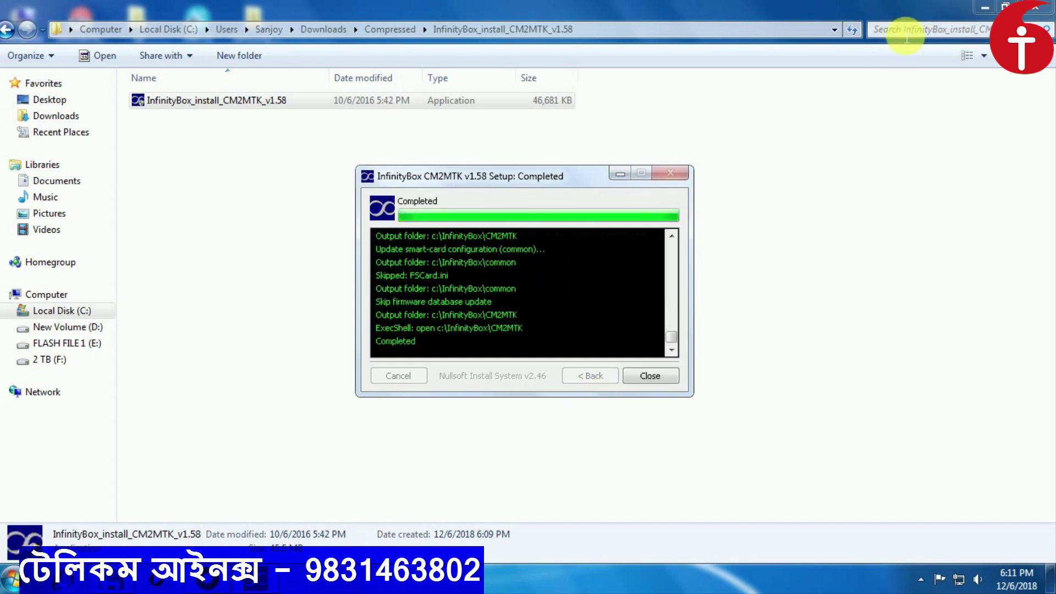
left_click(1037, 9)
left_click(653, 373)
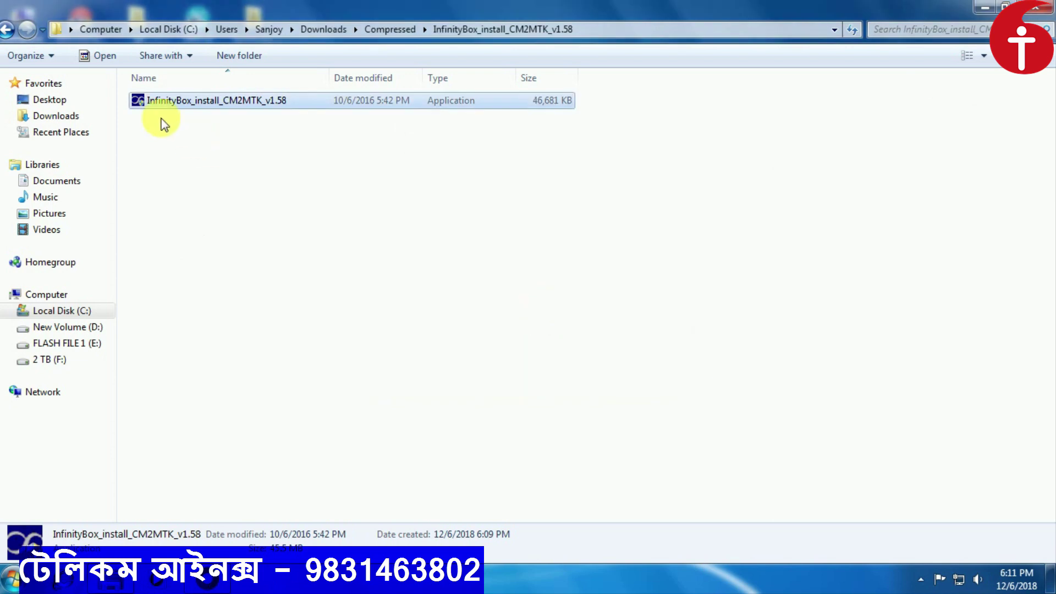
- Install InfinityBox CM2QLM v1.16 from its extracted folder, accepting the license and default components, and close its program folder and setup
left_click(8, 30)
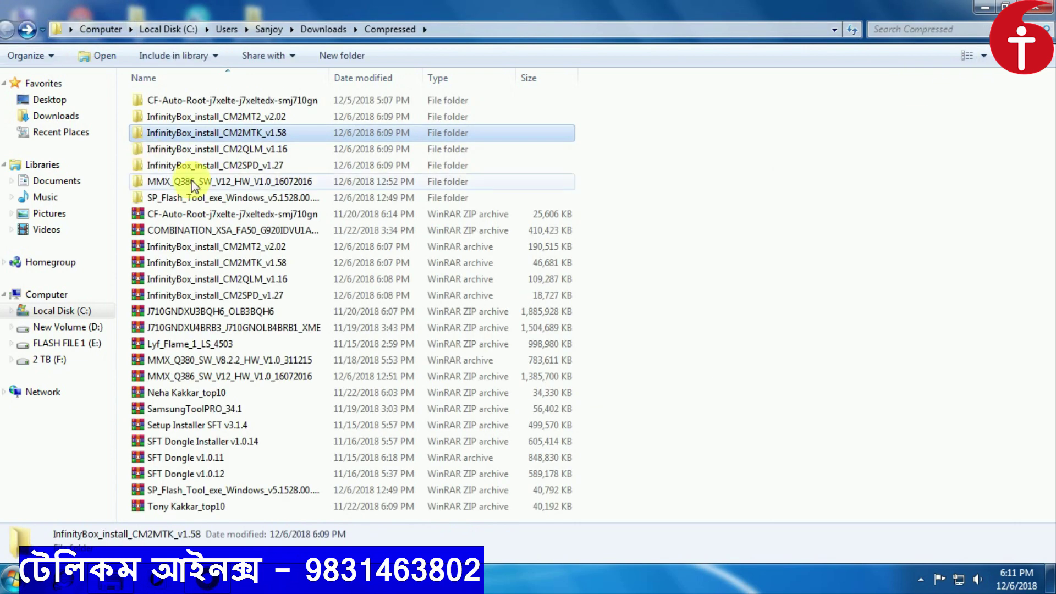
double_click(255, 150)
left_click(228, 104)
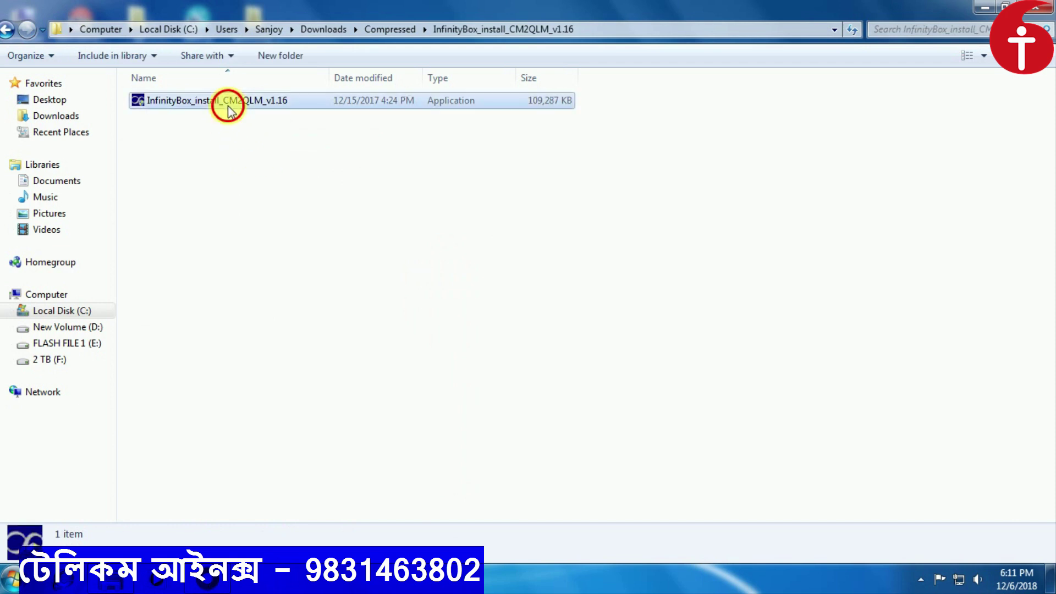
double_click(227, 104)
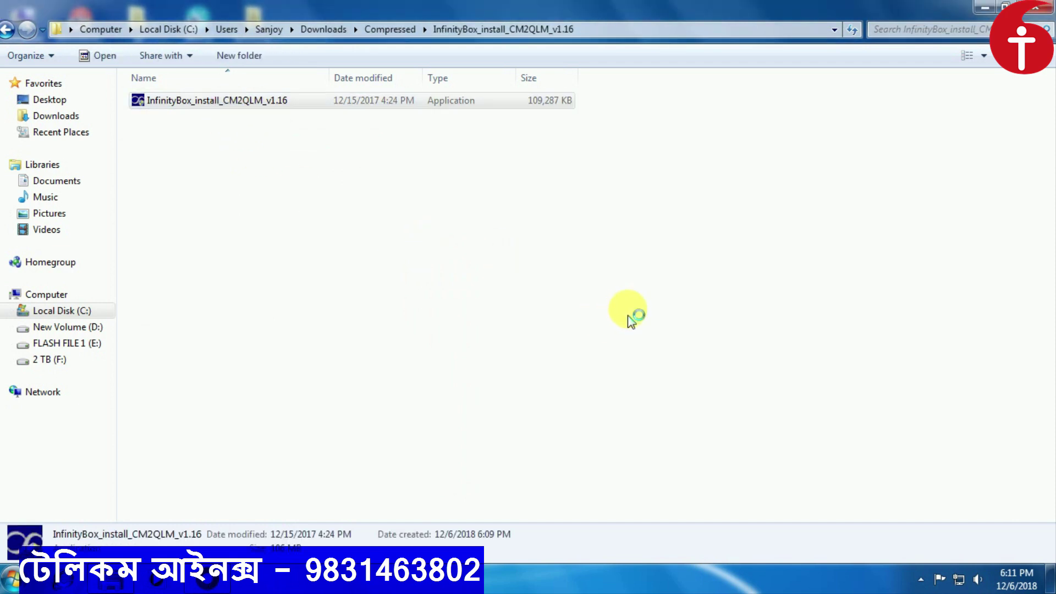
left_click(431, 354)
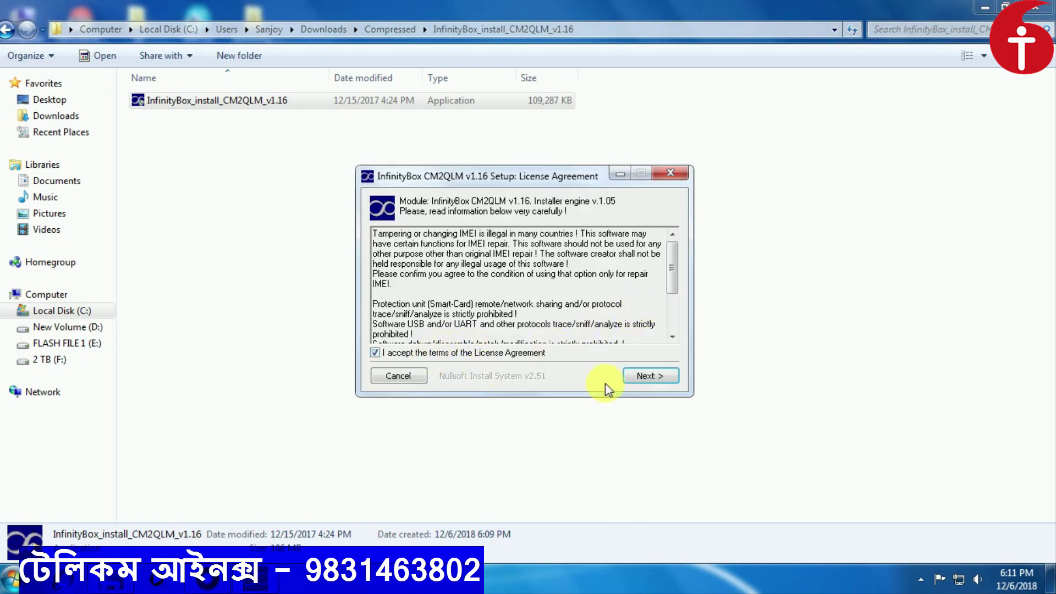
left_click(634, 376)
left_click(635, 376)
left_click(636, 377)
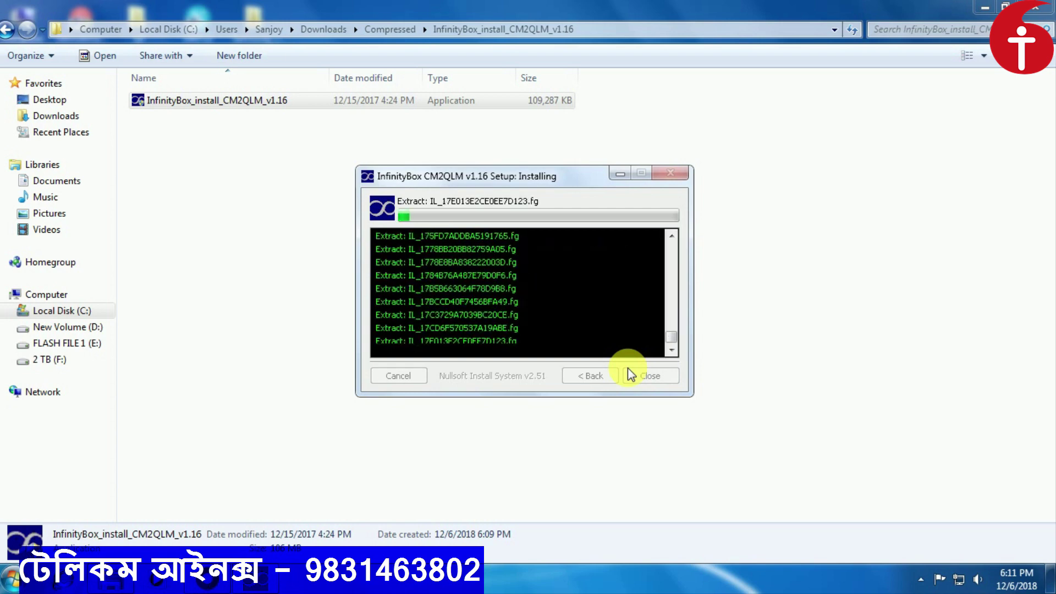
left_click(630, 374)
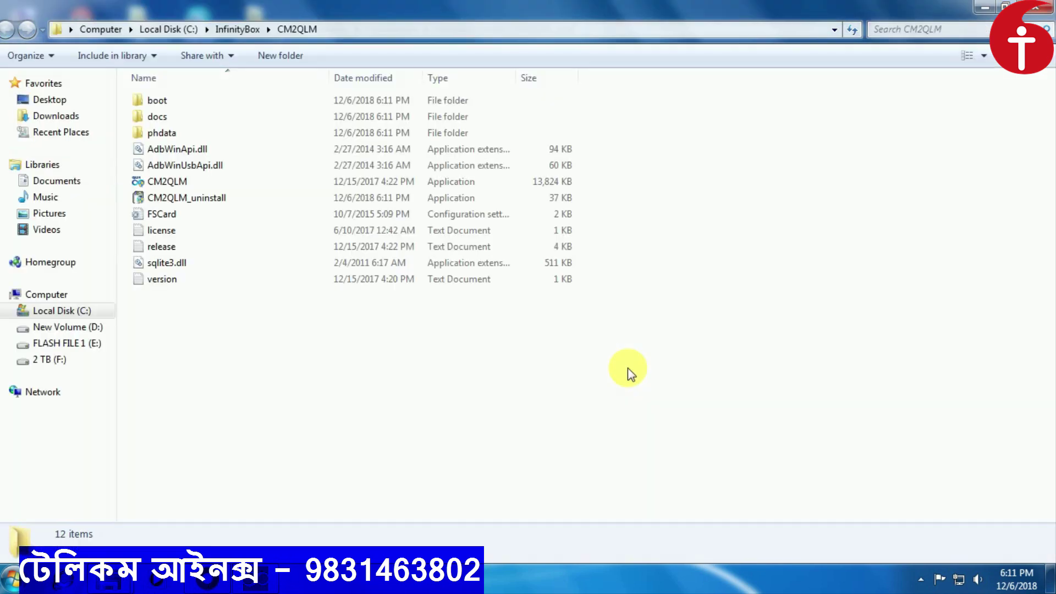
left_click(1035, 7)
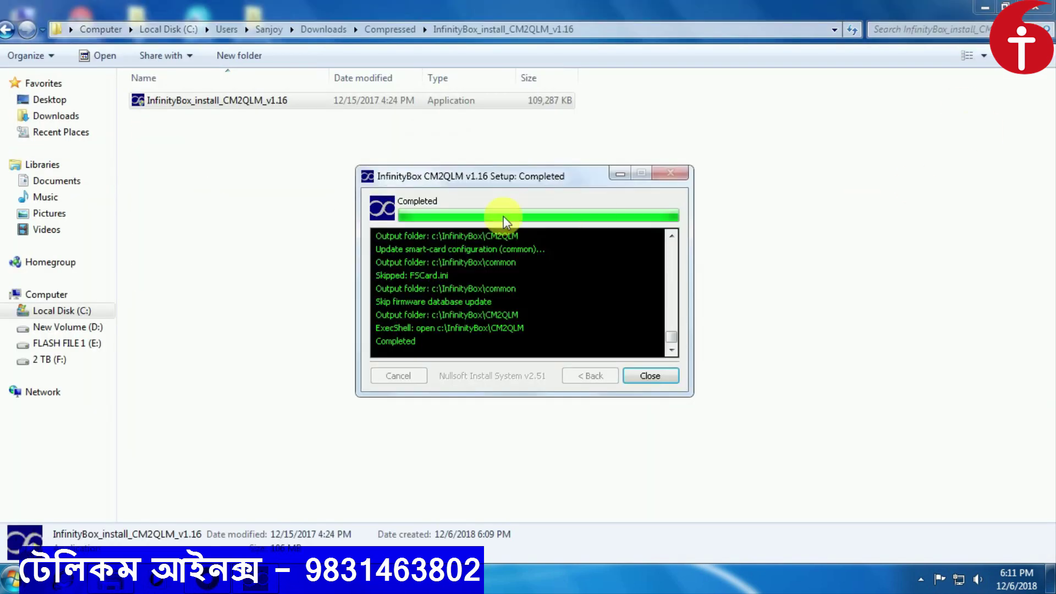
left_click(650, 375)
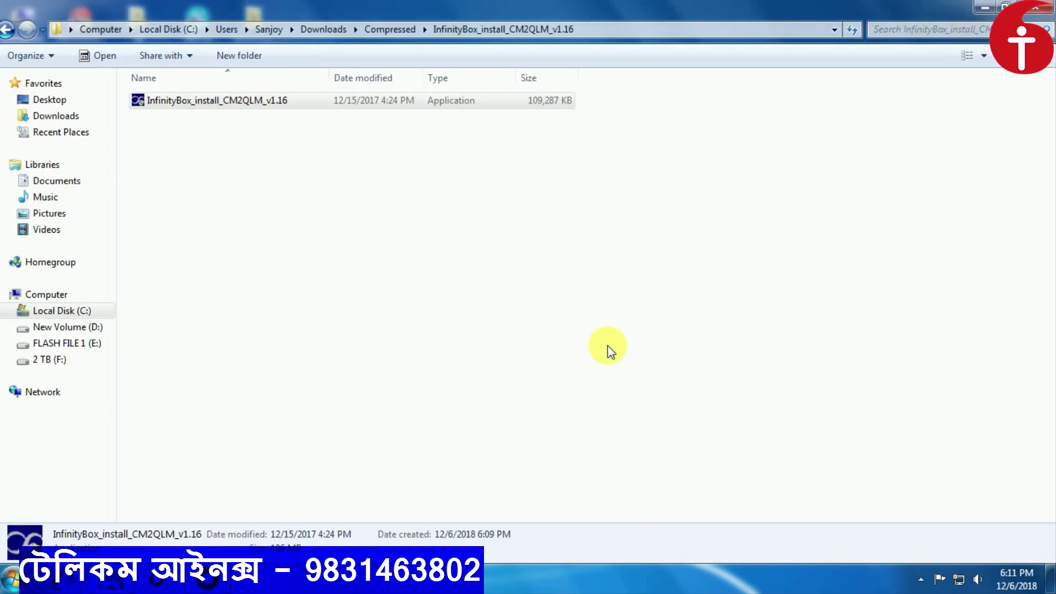
- Install InfinityBox CM2SPD v1.27 from its extracted folder, accepting the license and default components, and close the setup and folder windows
left_click(8, 30)
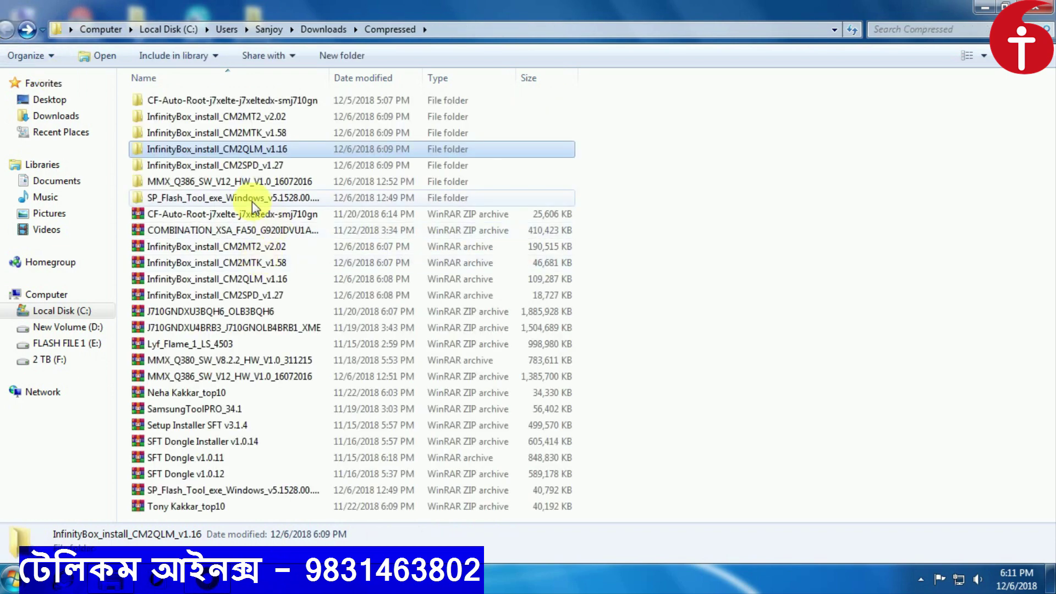
double_click(244, 166)
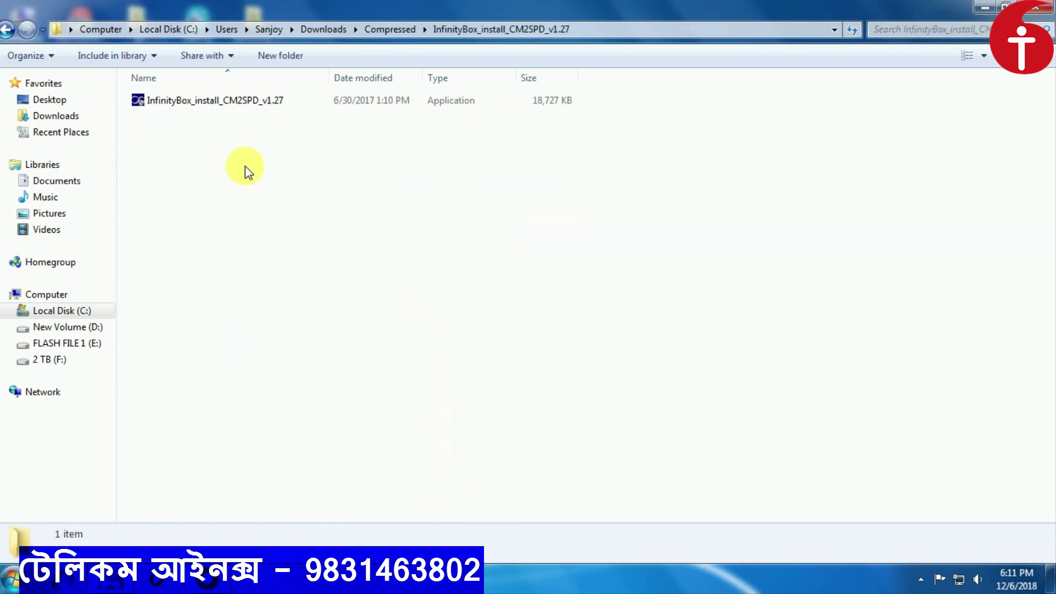
left_click(221, 104)
double_click(222, 105)
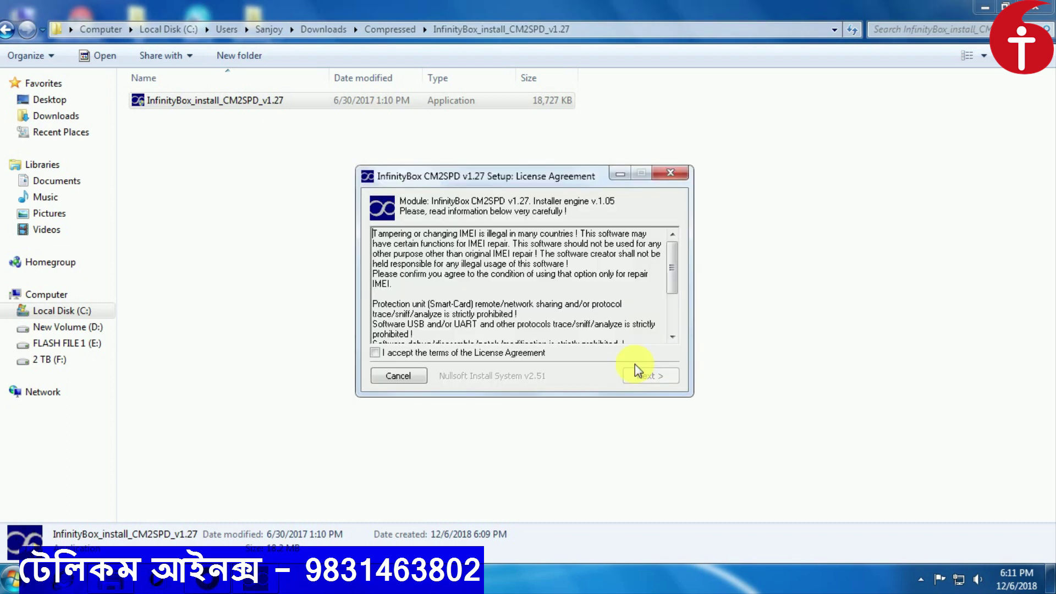
left_click(376, 352)
left_click(652, 376)
left_click(657, 376)
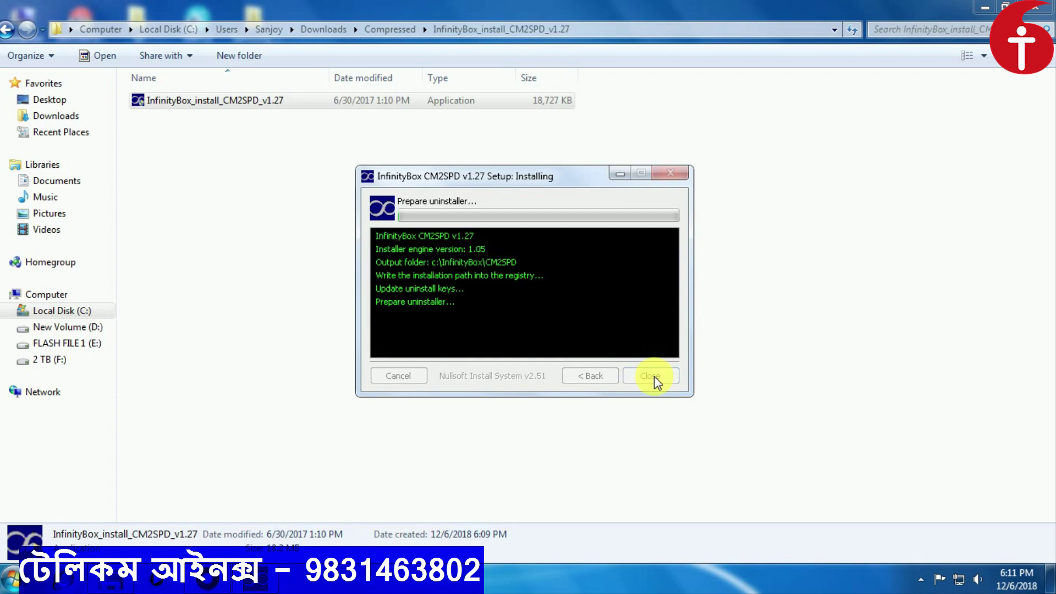
left_click(651, 377)
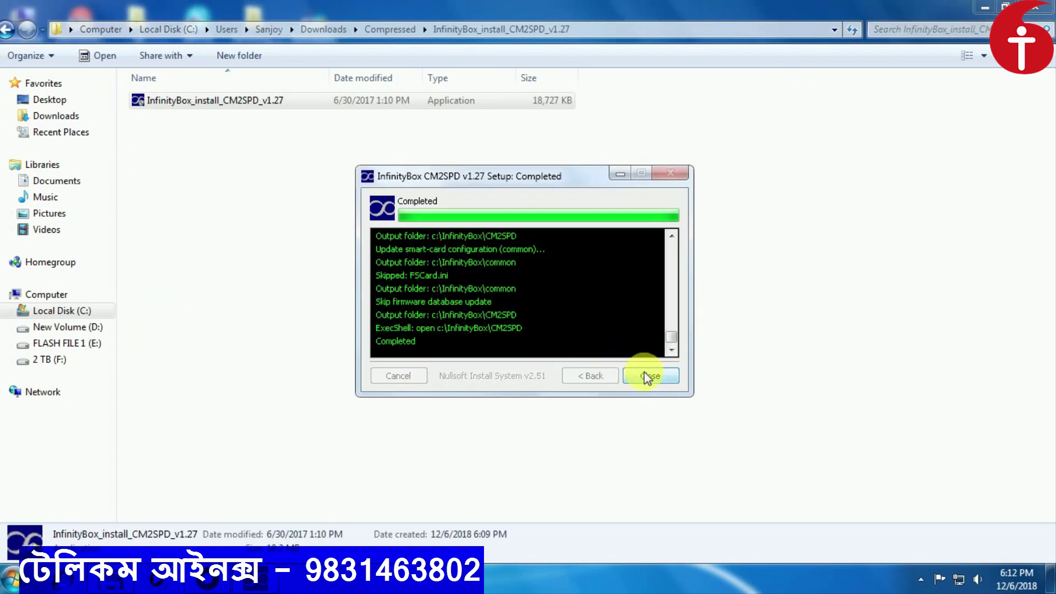
left_click(649, 376)
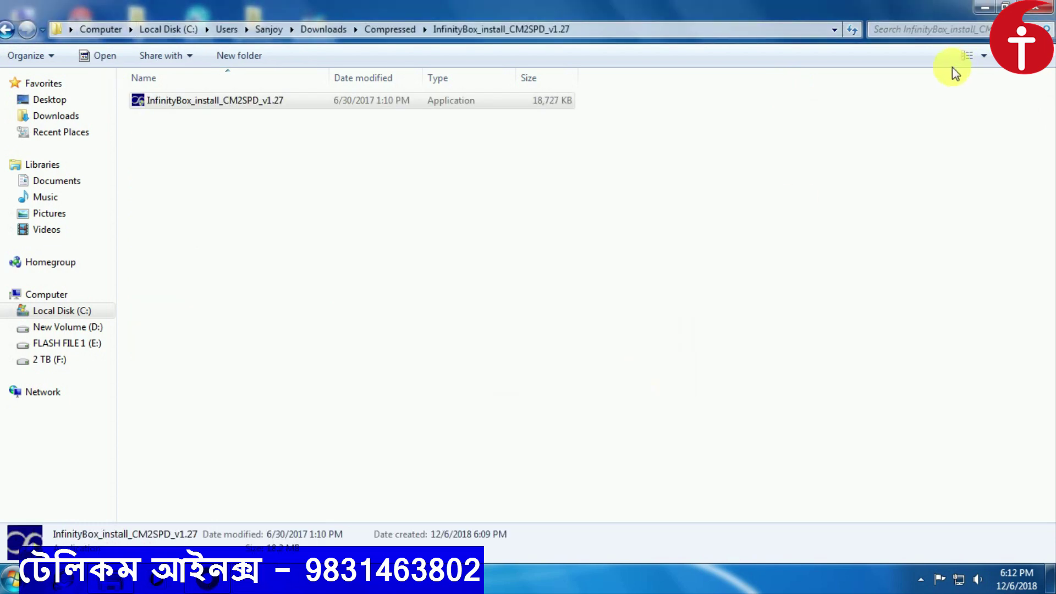
left_click(1051, 14)
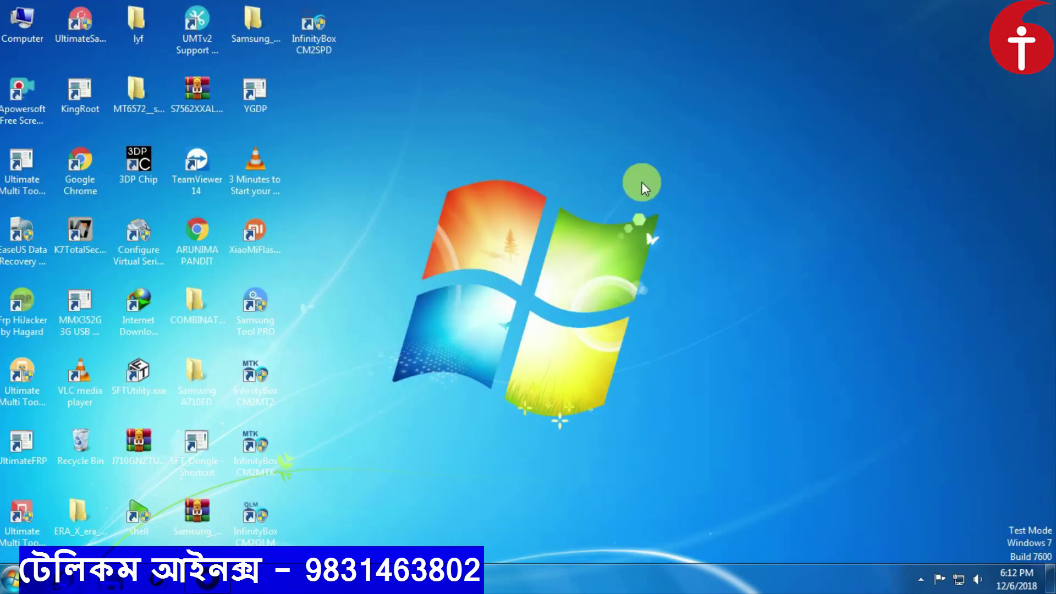
- Apply the BlackGold theme to the desktop through Personalization and close the settings window
right_click(668, 209)
left_click(417, 363)
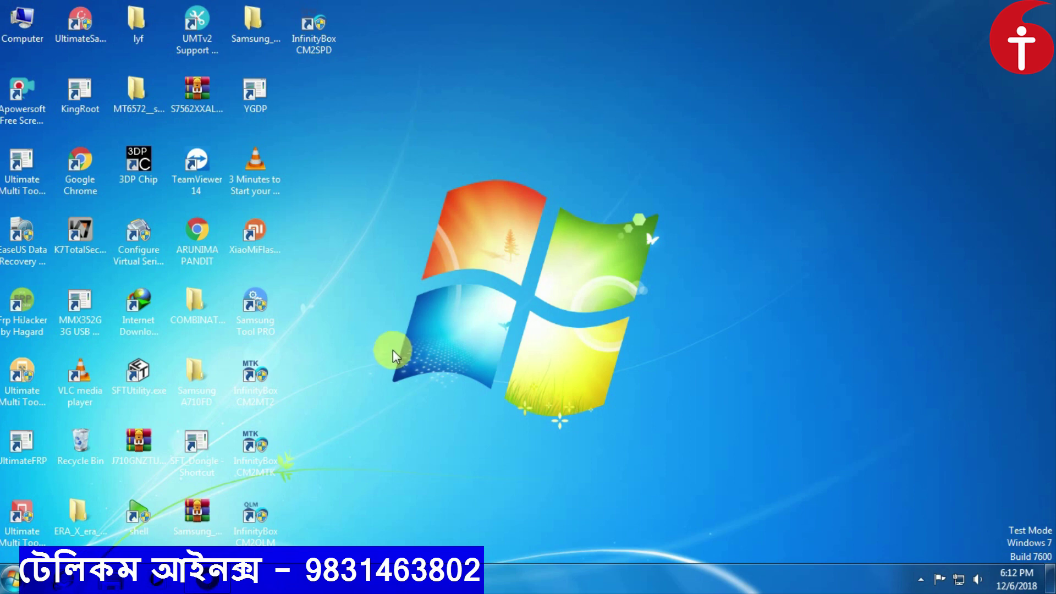
right_click(774, 140)
left_click(811, 360)
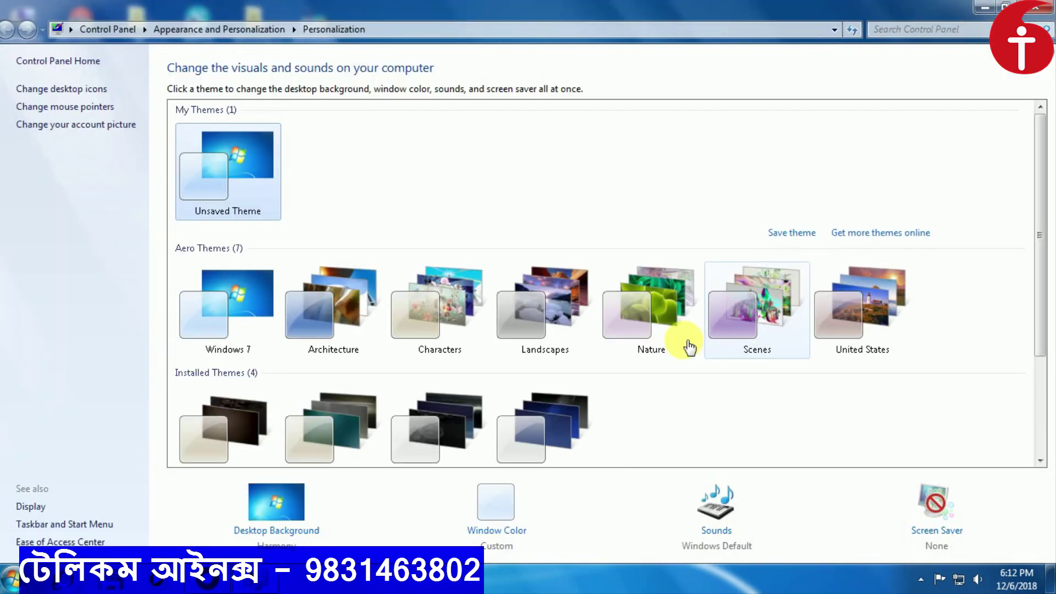
left_click(260, 429)
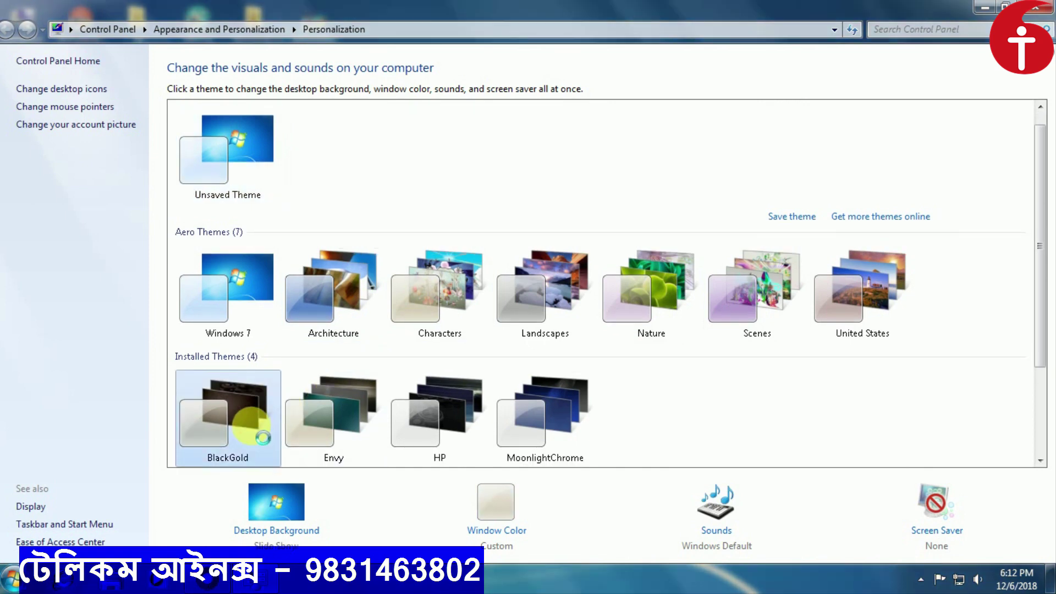
left_click(1043, 17)
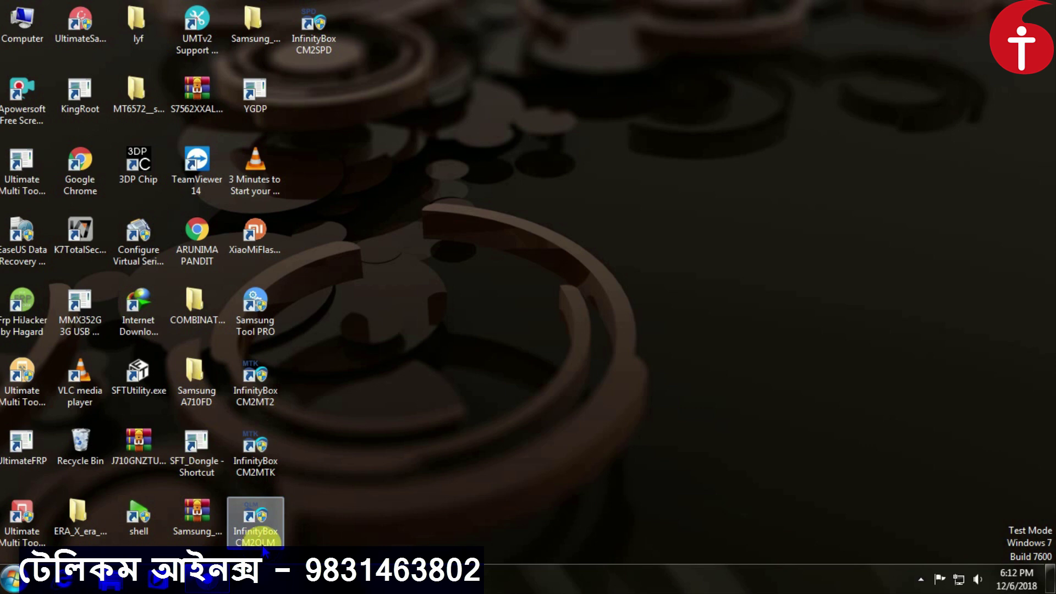
right_click(598, 202)
left_click(638, 245)
right_click(637, 245)
left_click(693, 287)
right_click(649, 199)
left_click(701, 242)
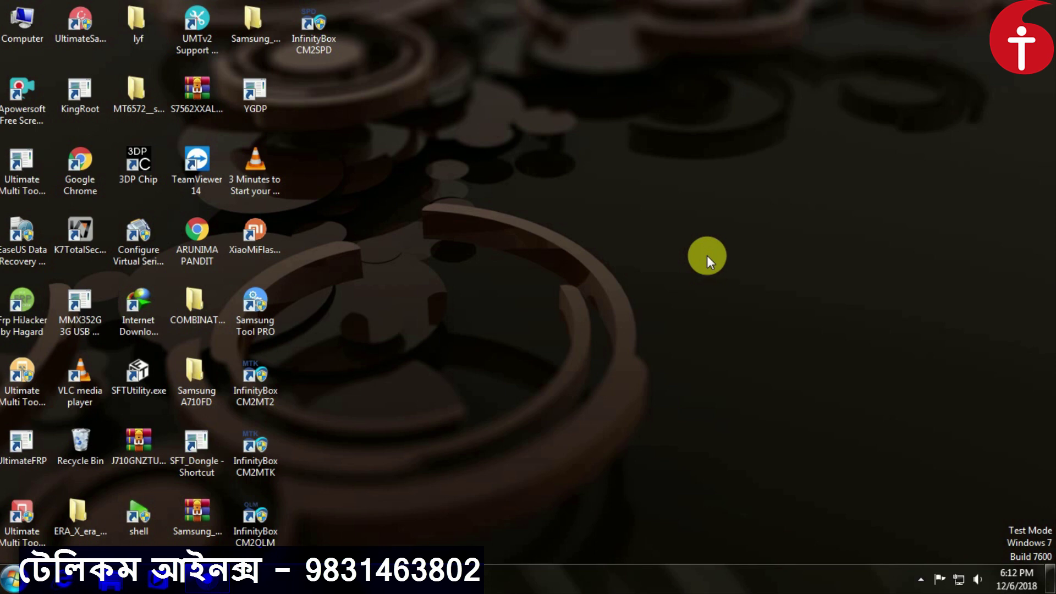
right_click(546, 178)
left_click(608, 223)
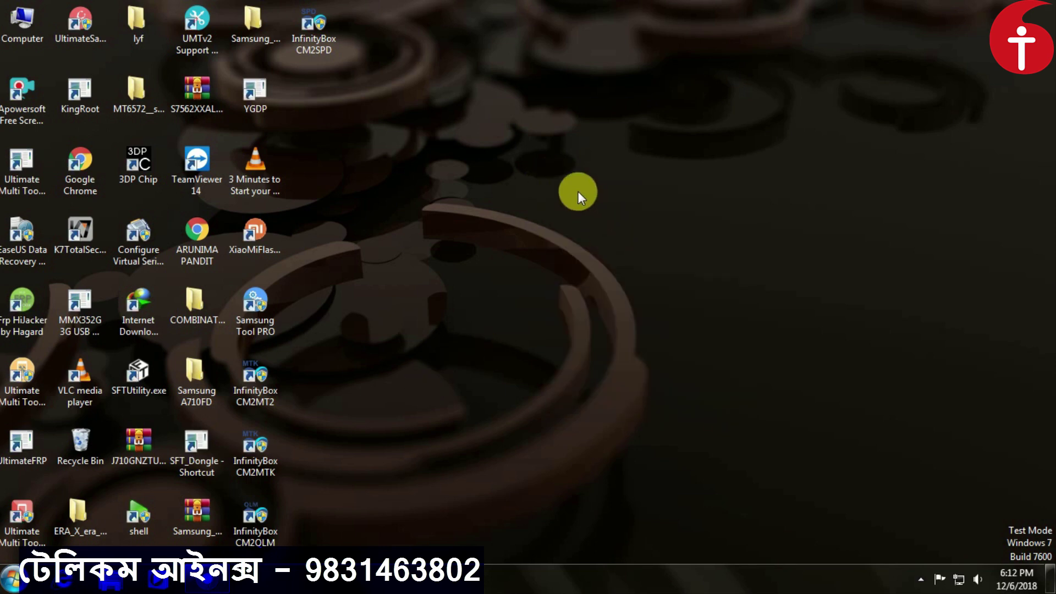
right_click(577, 190)
left_click(605, 234)
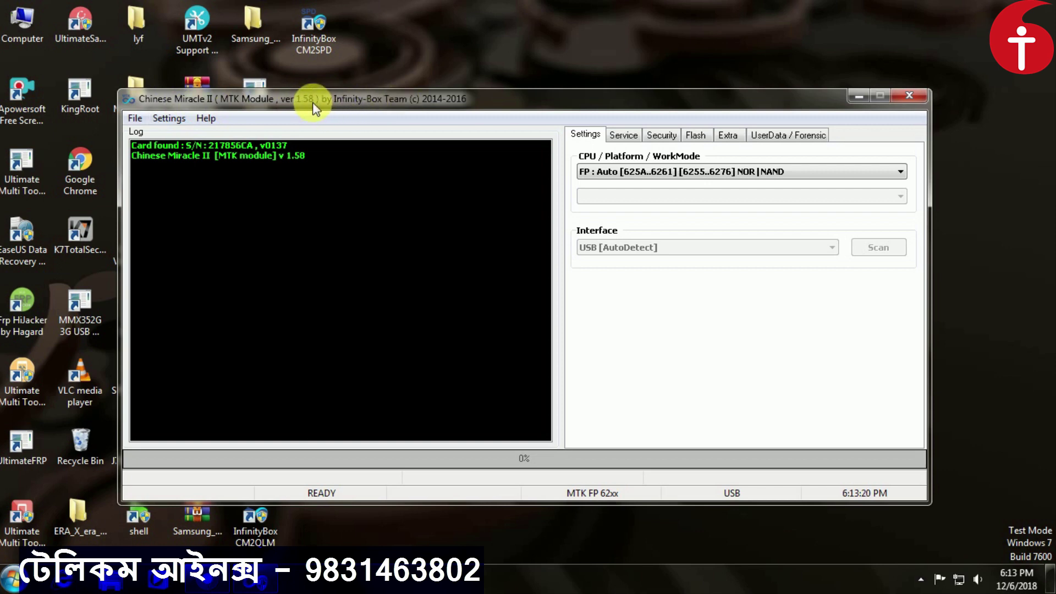
- Look through the Service, Security, Flash, Extra, UserData / Forensic and Settings pages of the Chinese Miracle II MTK module, and close it
left_click(622, 134)
left_click(662, 135)
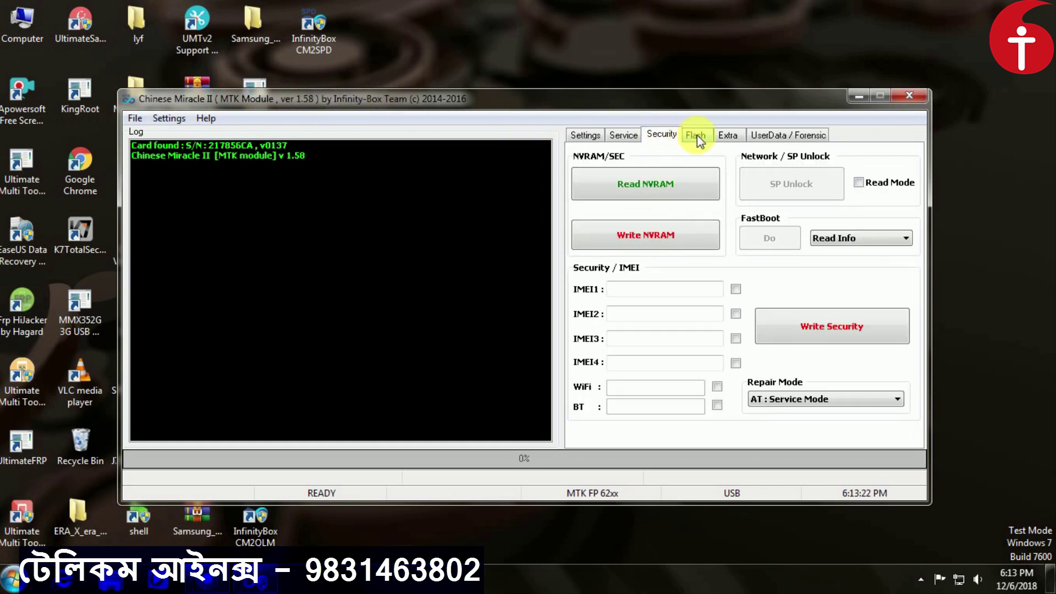
left_click(696, 135)
left_click(736, 137)
left_click(772, 136)
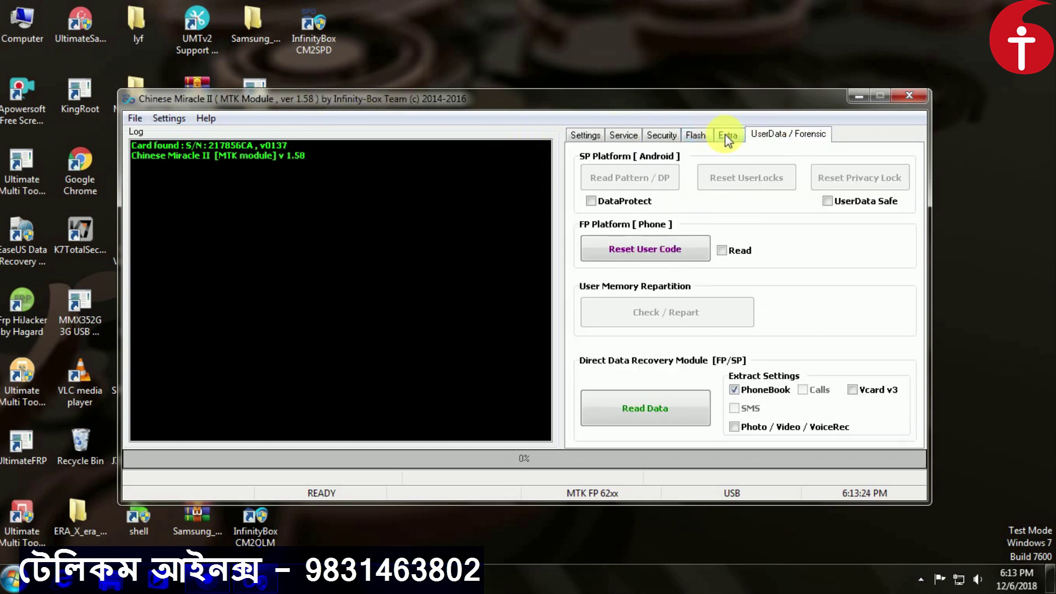
left_click(724, 135)
left_click(702, 135)
left_click(665, 135)
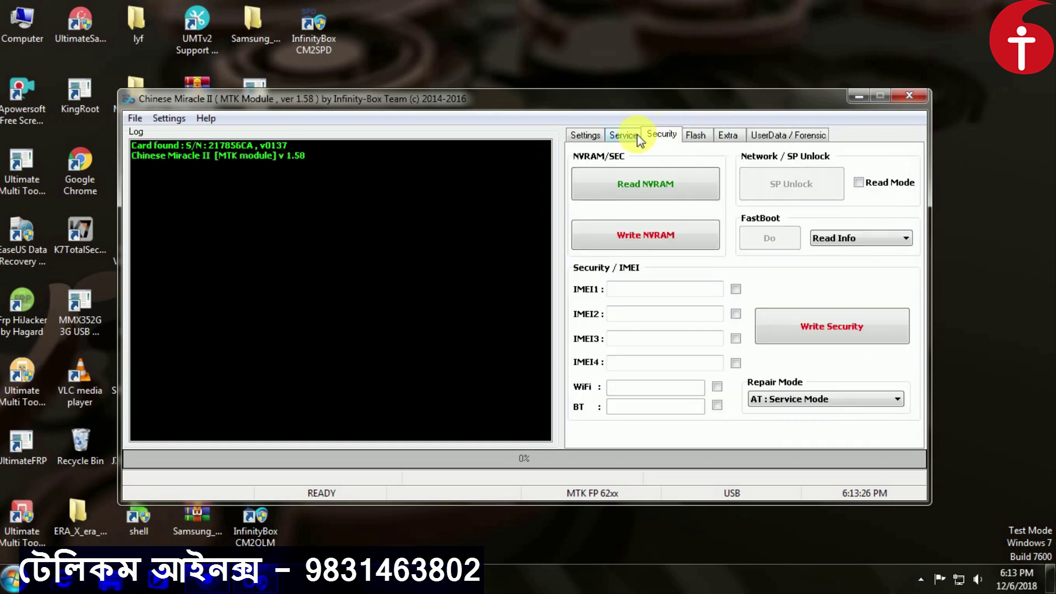
left_click(609, 136)
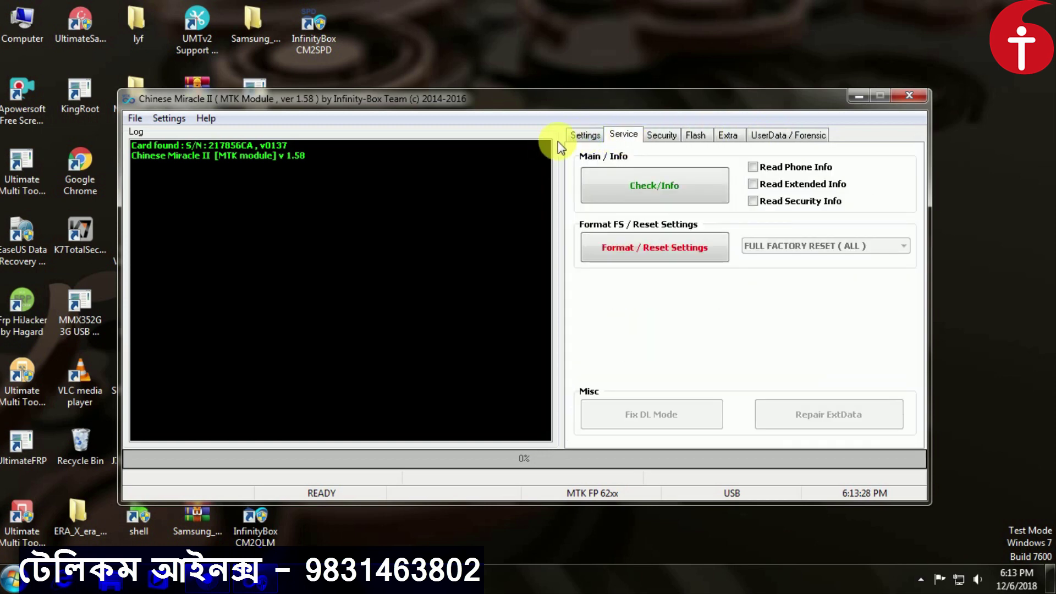
left_click(583, 136)
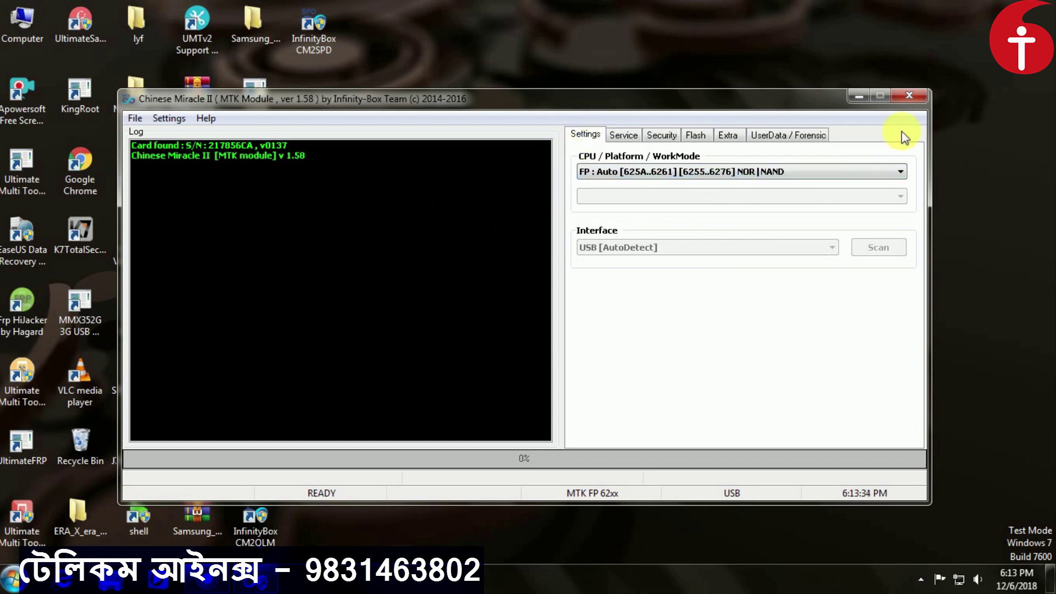
left_click(916, 99)
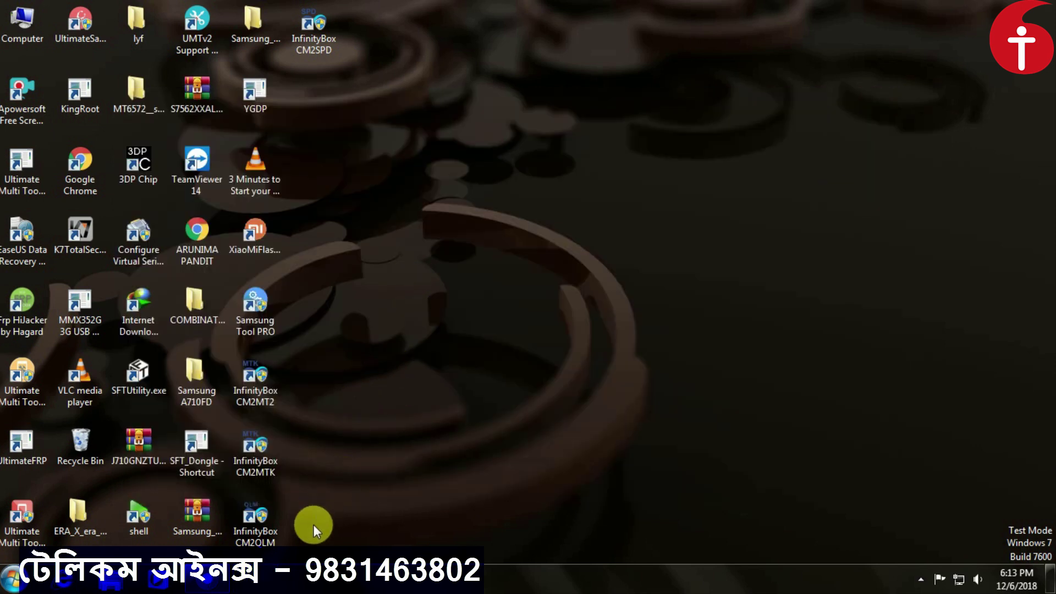
- Launch the InfinityBox CM2MT2 service tool to check that it starts, close it, and refresh the desktop
double_click(256, 385)
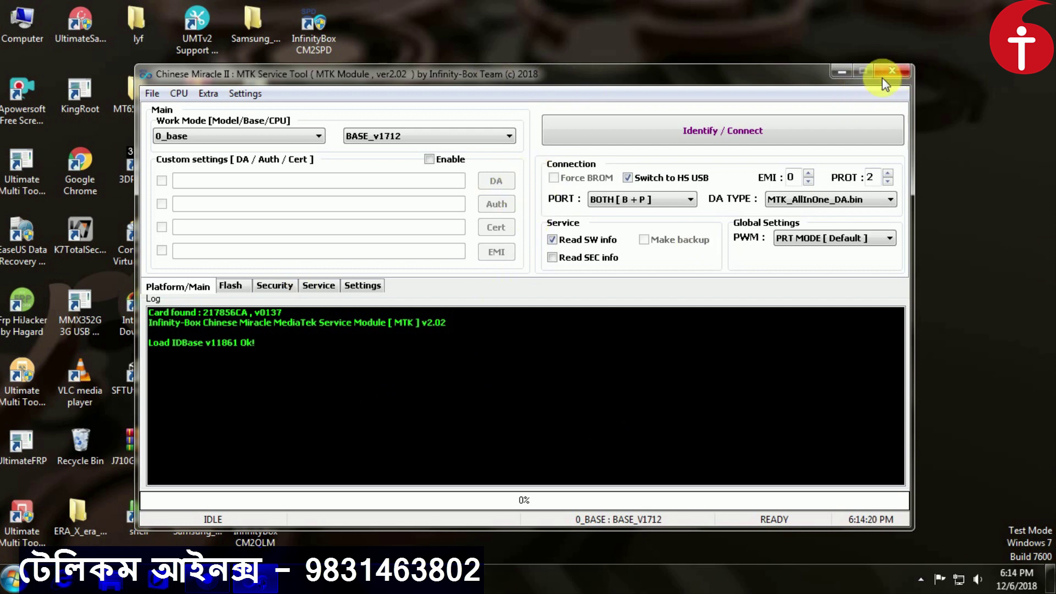
key("alt+F4")
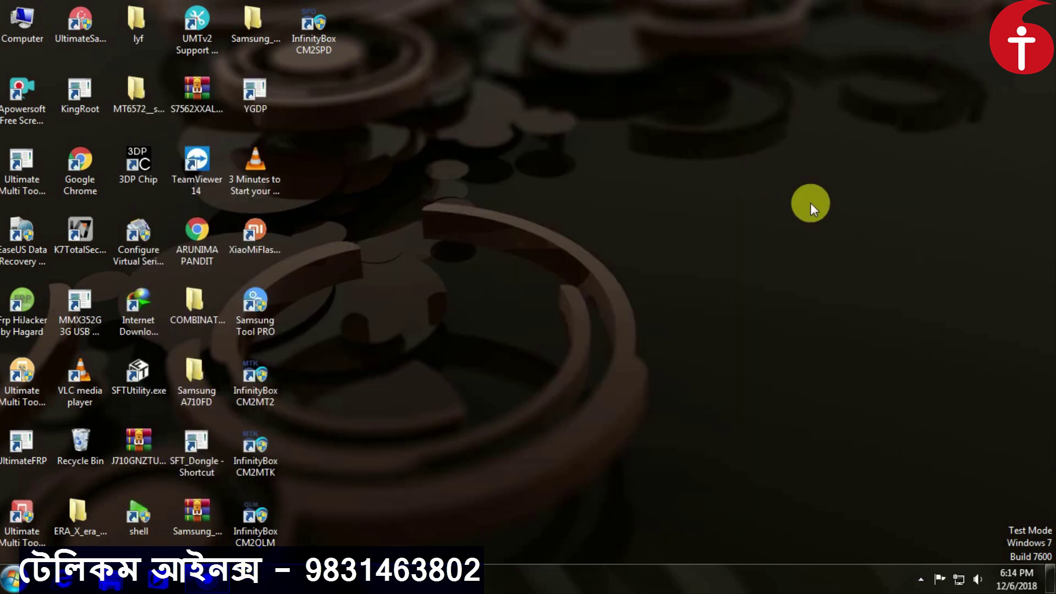
right_click(751, 173)
left_click(767, 217)
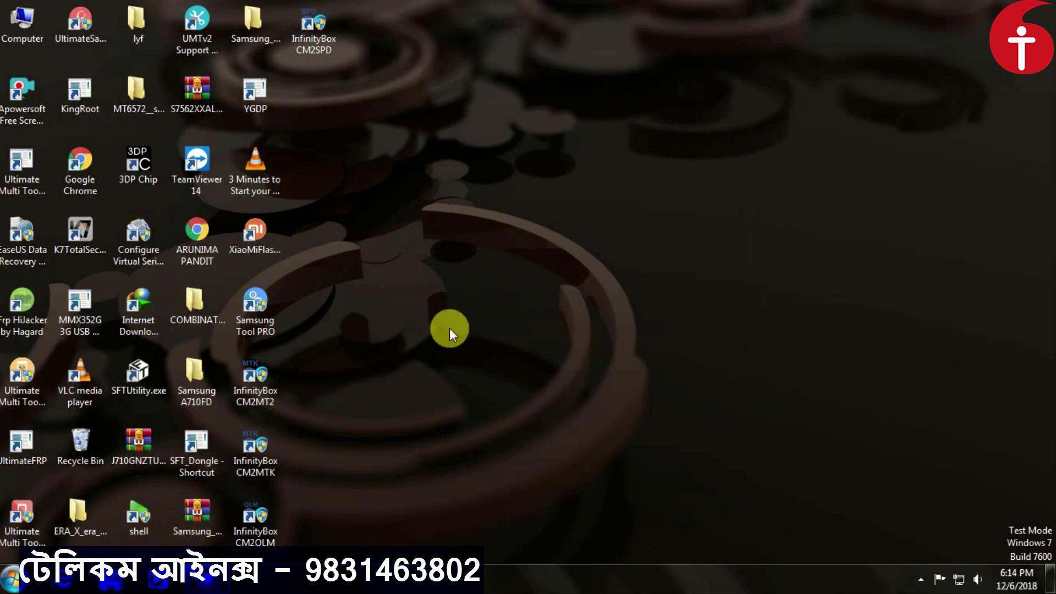
- Look through the Service, Security, Flash, User Data / Forensic / Other and Settings pages of InfinityBox CM2SPD, close it, and refresh the desktop
left_click(315, 42)
left_click(2, 2)
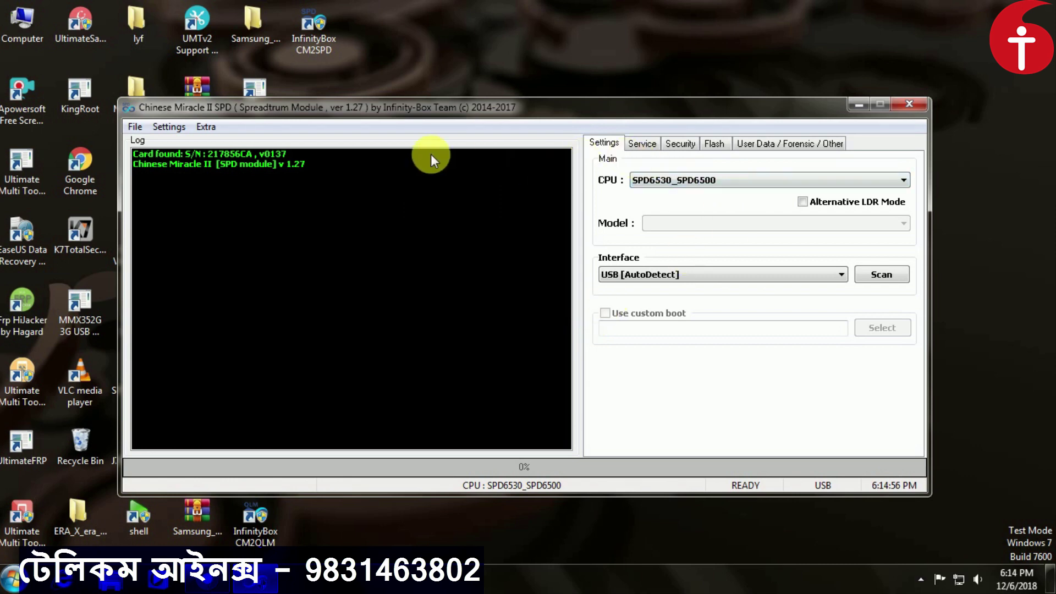
left_click(635, 145)
left_click(681, 145)
left_click(714, 145)
left_click(756, 146)
left_click(714, 142)
left_click(680, 144)
left_click(641, 144)
left_click(612, 144)
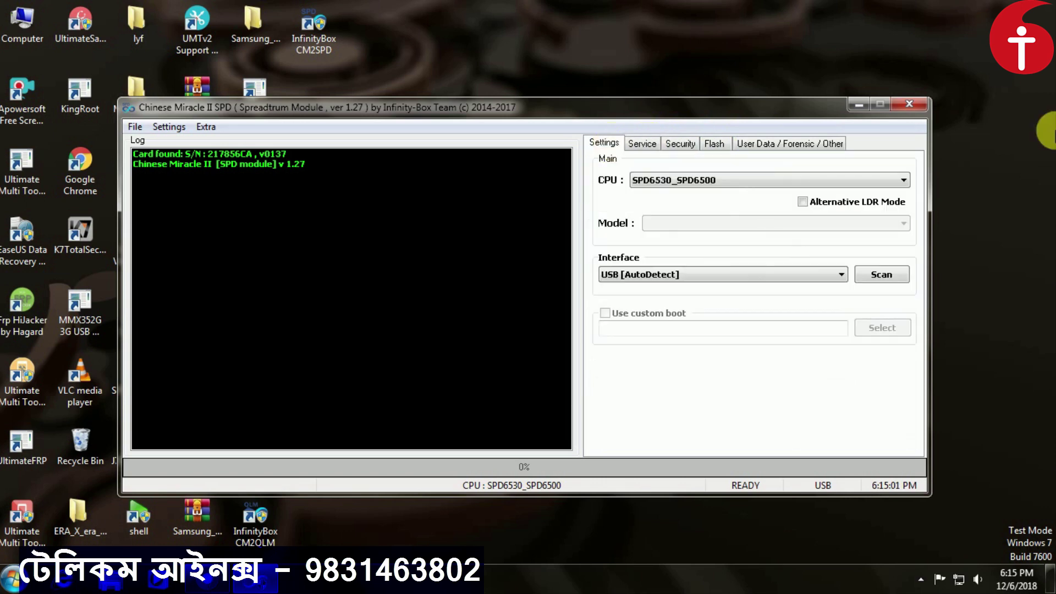
left_click(915, 104)
right_click(579, 152)
left_click(624, 198)
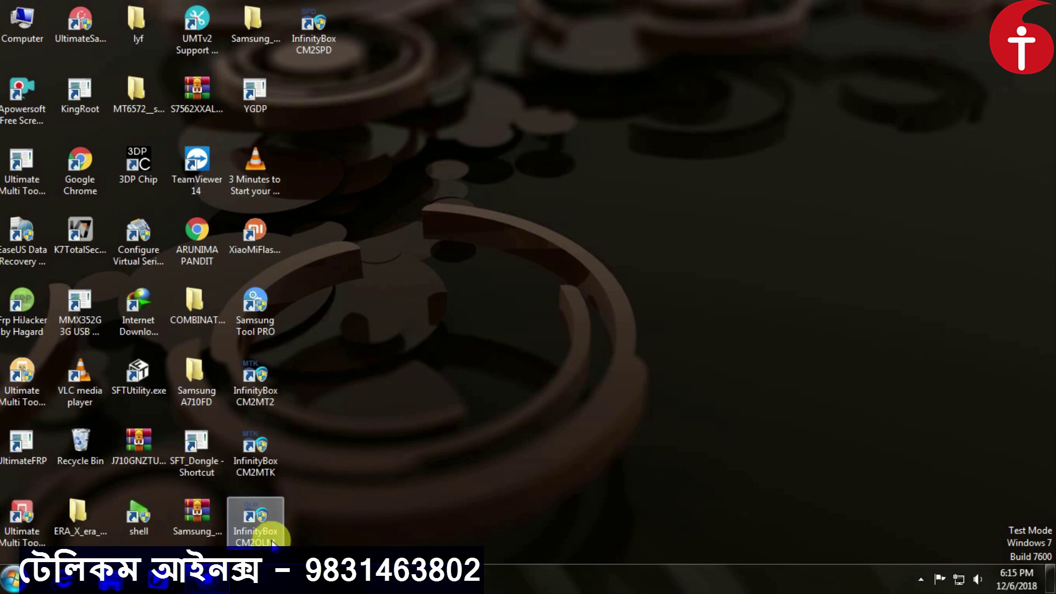
- Launch the InfinityBox CM2QLM module and move its window slightly higher on the desktop
left_click(245, 526)
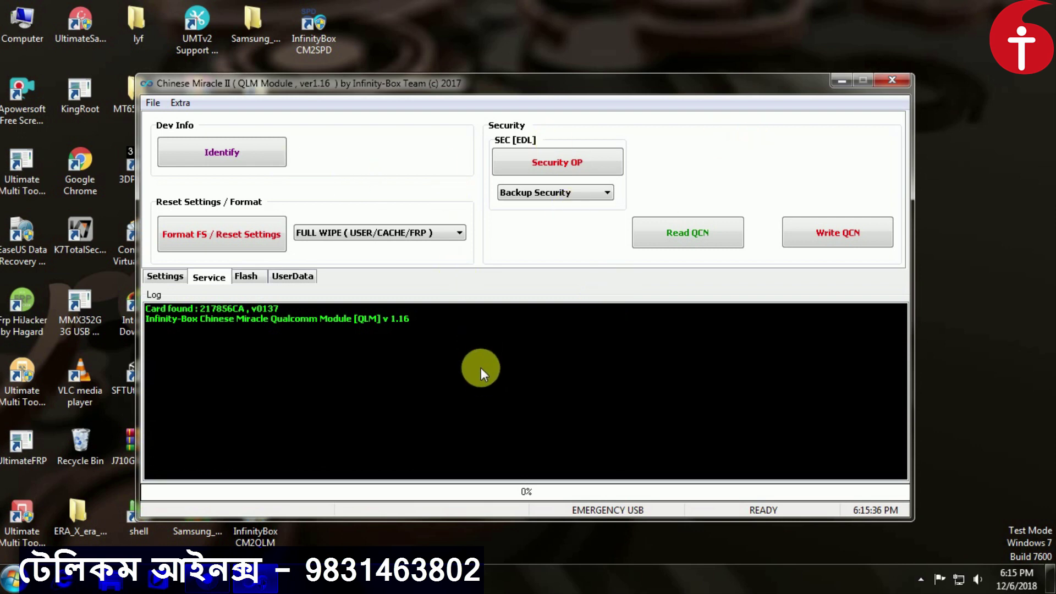
left_click_drag(516, 85, 532, 57)
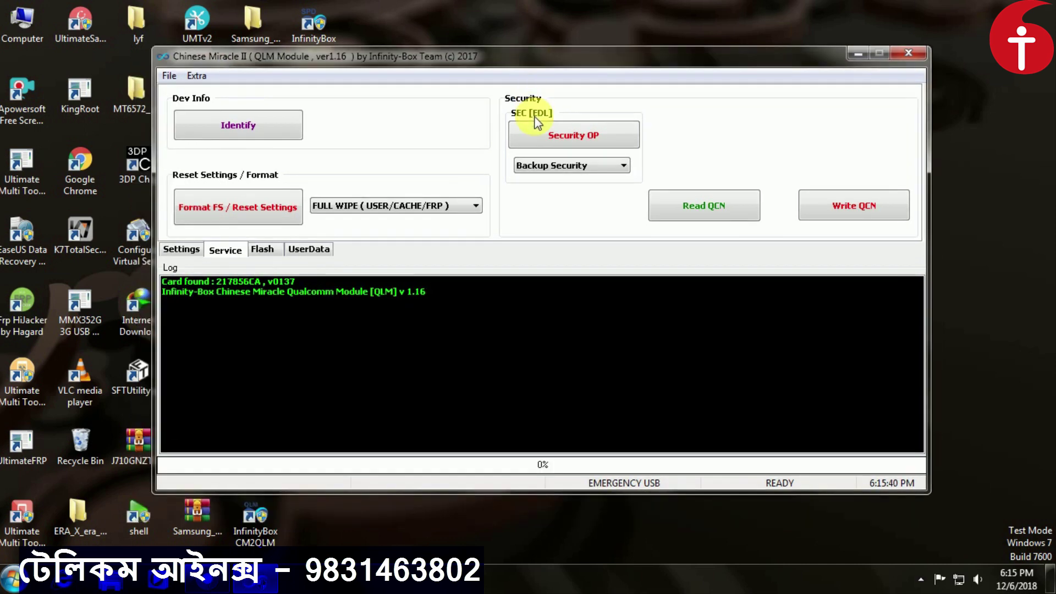